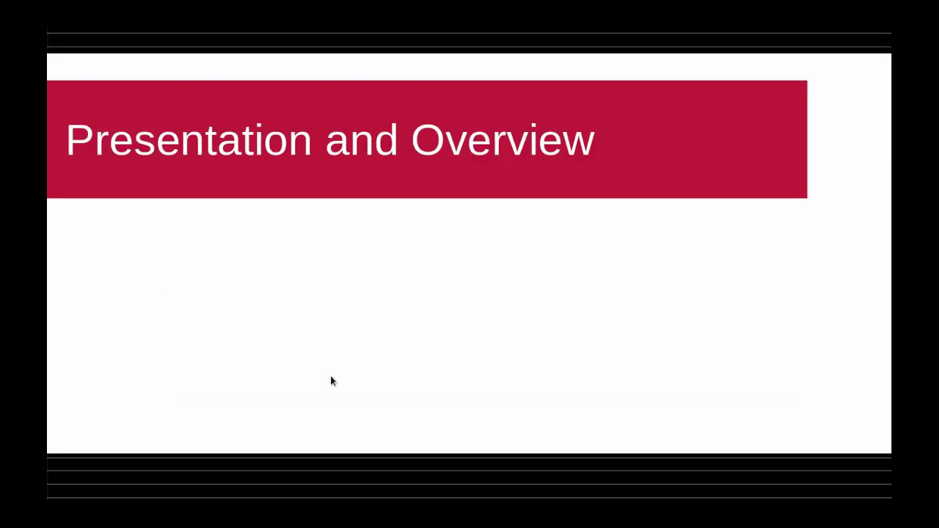
{"action": "left_click", "coordinate": [373, 304]}
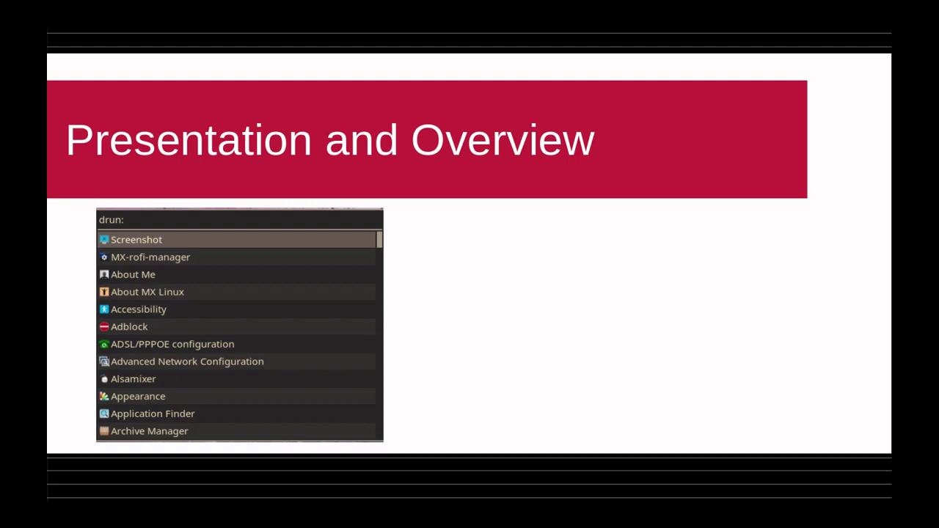
{"action": "left_click", "coordinate": [709, 218]}
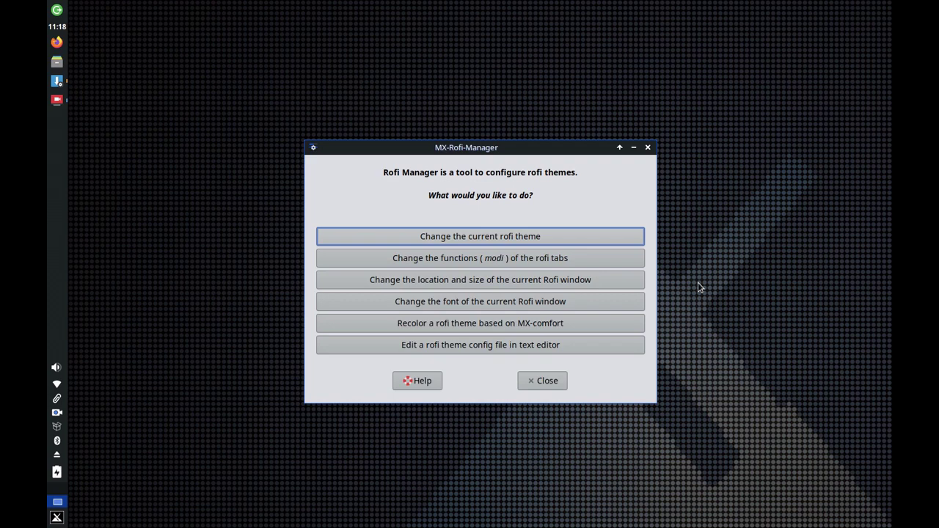
- Open the rofi theme selection and preview the MX-appfinder and MX-iconic user themes, closing each preview
{"action": "left_click", "coordinate": [496, 241]}
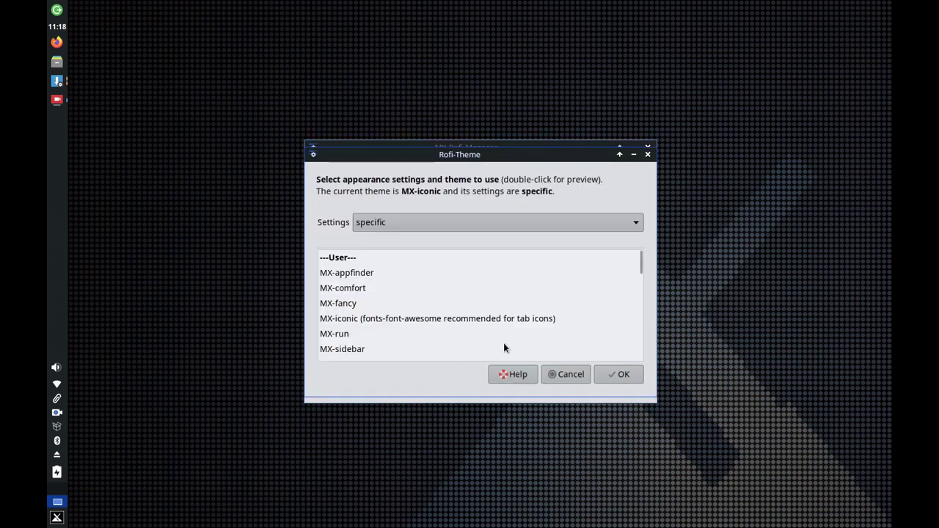
{"action": "double_click", "coordinate": [358, 273]}
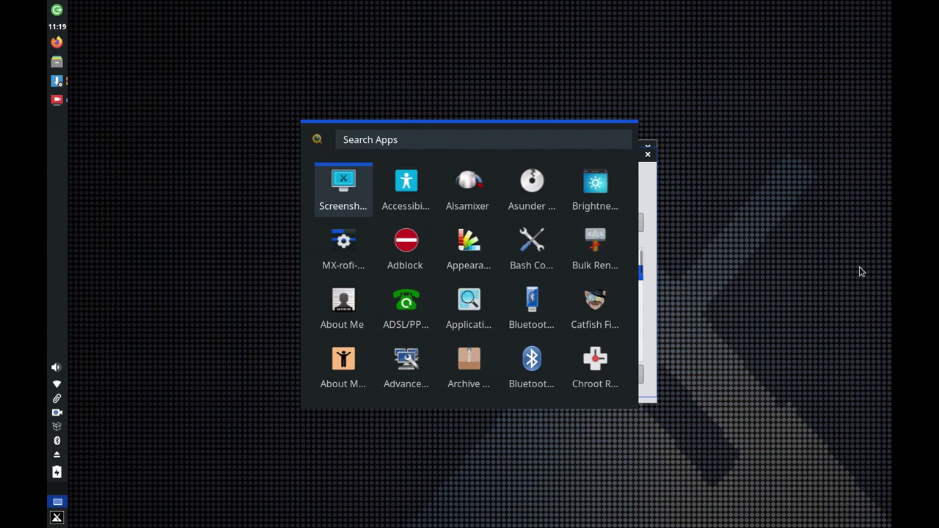
{"action": "left_click", "coordinate": [784, 208]}
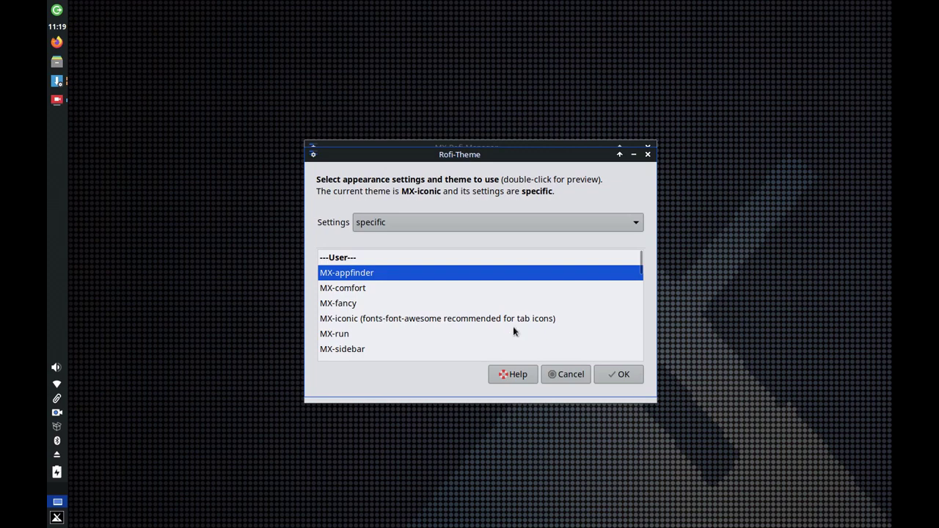
{"action": "double_click", "coordinate": [342, 320]}
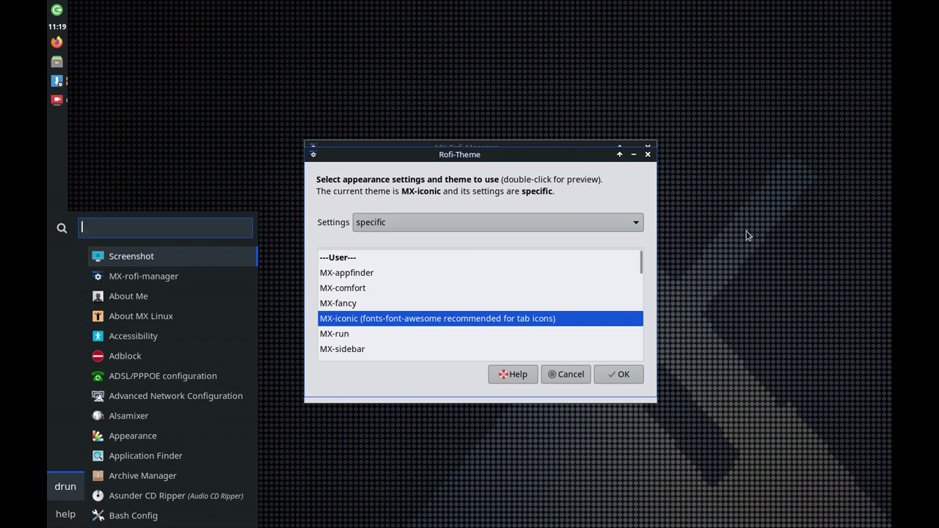
{"action": "key", "text": "Escape"}
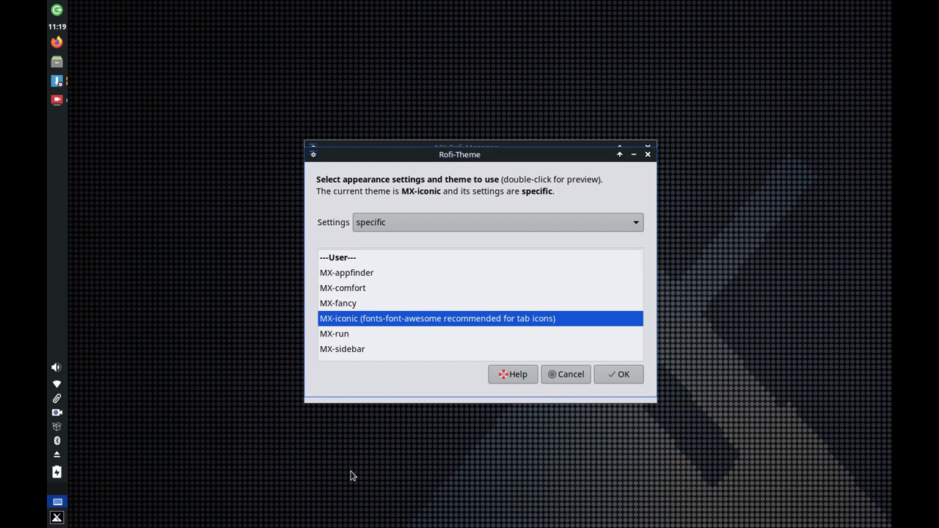
- Preview the MX-run and MX-sidebar user themes, closing each preview
{"action": "double_click", "coordinate": [335, 335]}
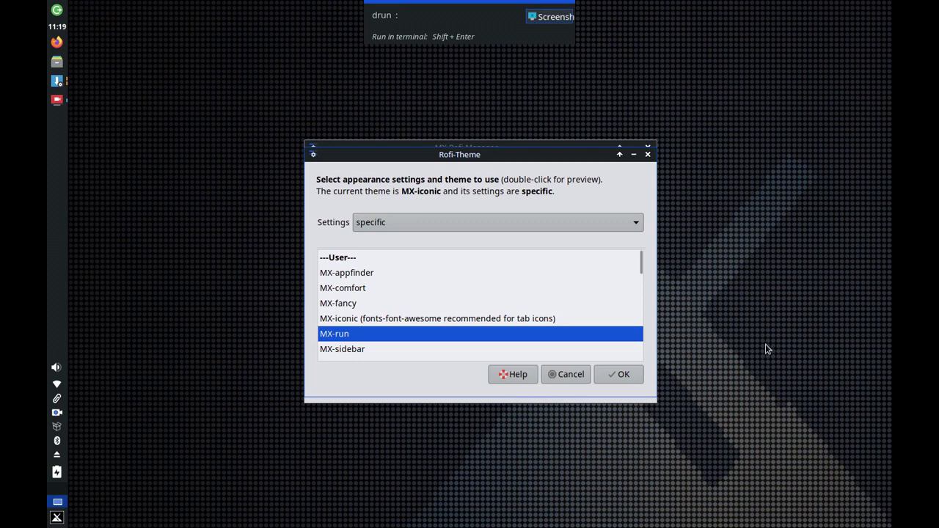
{"action": "left_click", "coordinate": [718, 228]}
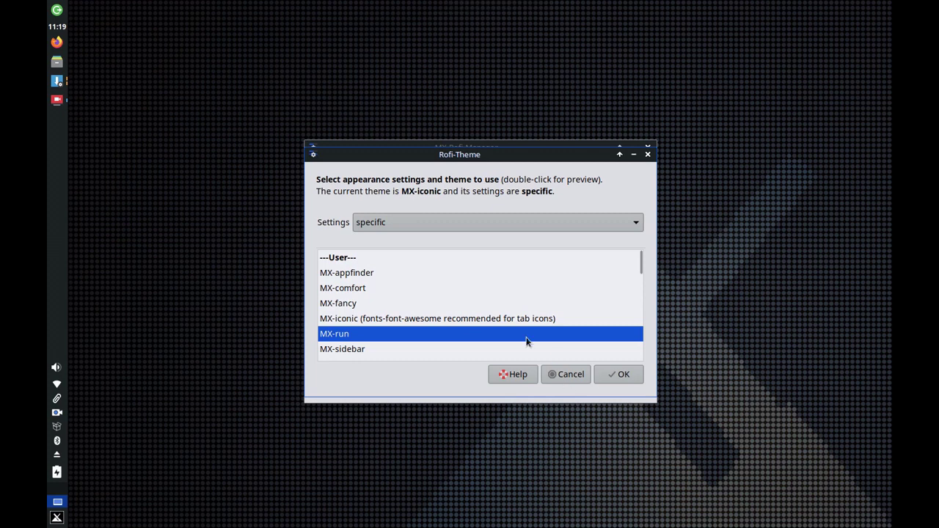
{"action": "double_click", "coordinate": [343, 349]}
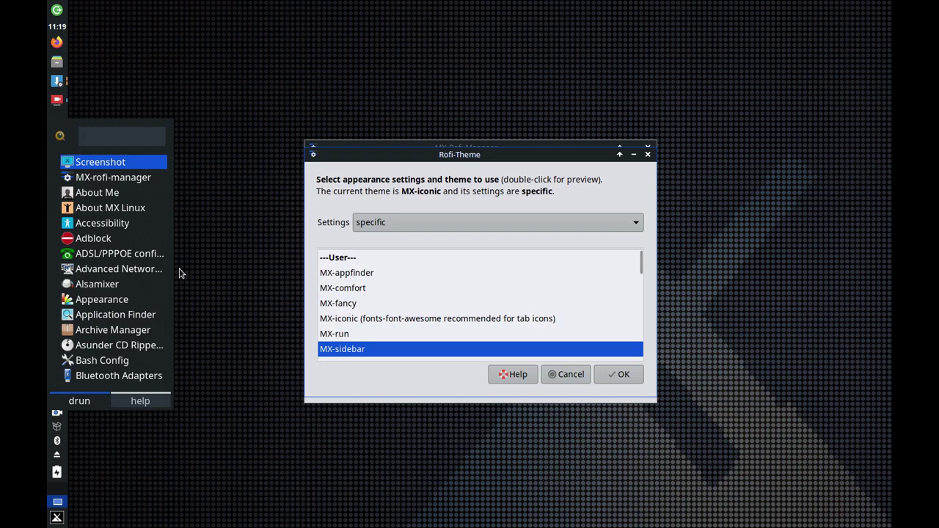
{"action": "scroll", "coordinate": [411, 354], "scroll_direction": "down", "scroll_amount": 1}
{"action": "left_click", "coordinate": [430, 372]}
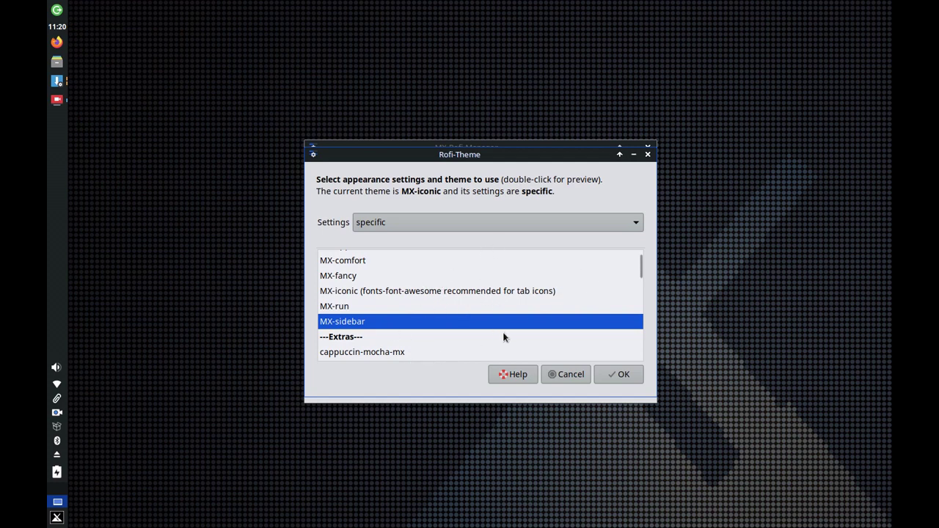
- Preview the cappuccin-mocha-mx theme from Extras, moving the Rofi-Theme window up so it no longer overlaps the preview
{"action": "double_click", "coordinate": [362, 352]}
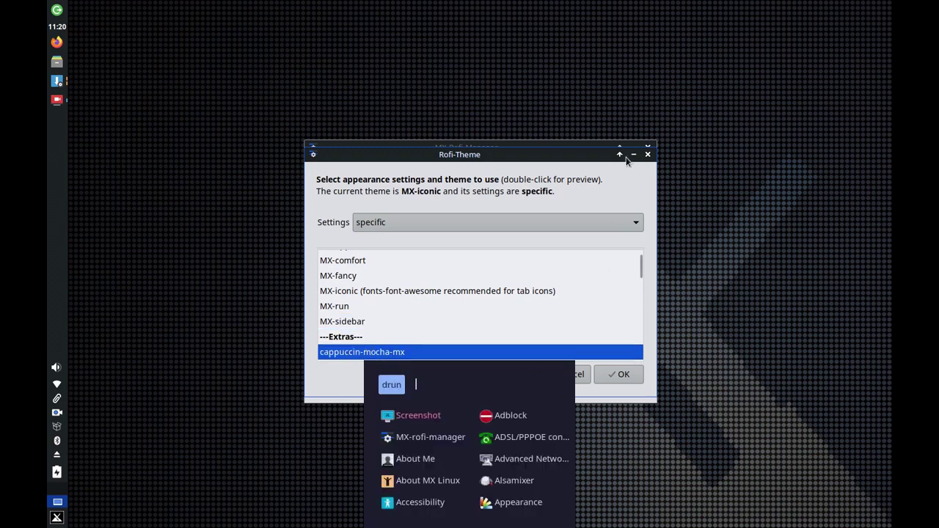
{"action": "left_click", "coordinate": [569, 140]}
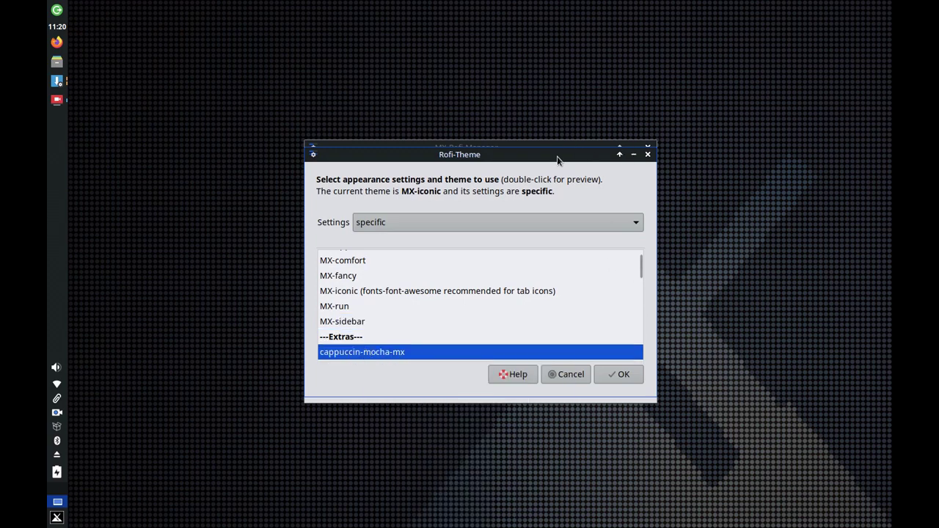
{"action": "left_click_drag", "start_coordinate": [557, 157], "coordinate": [574, 7]}
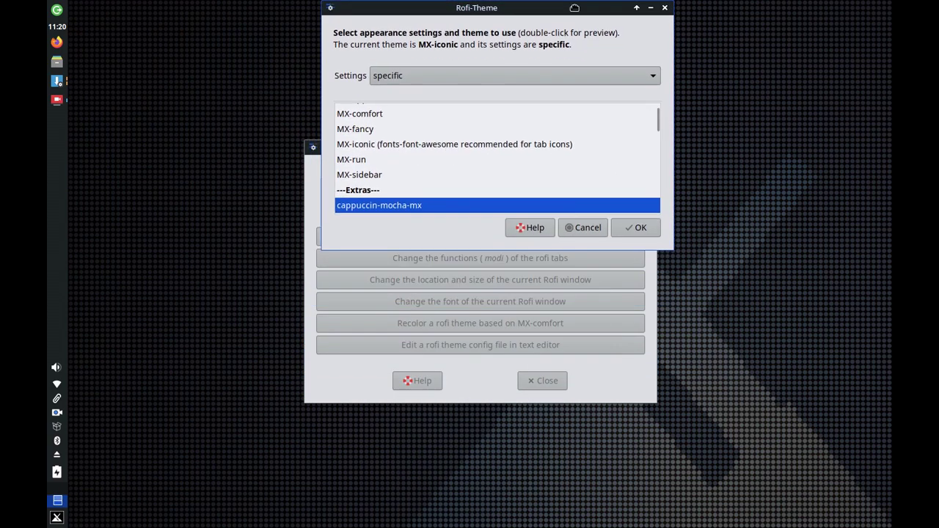
{"action": "double_click", "coordinate": [384, 206]}
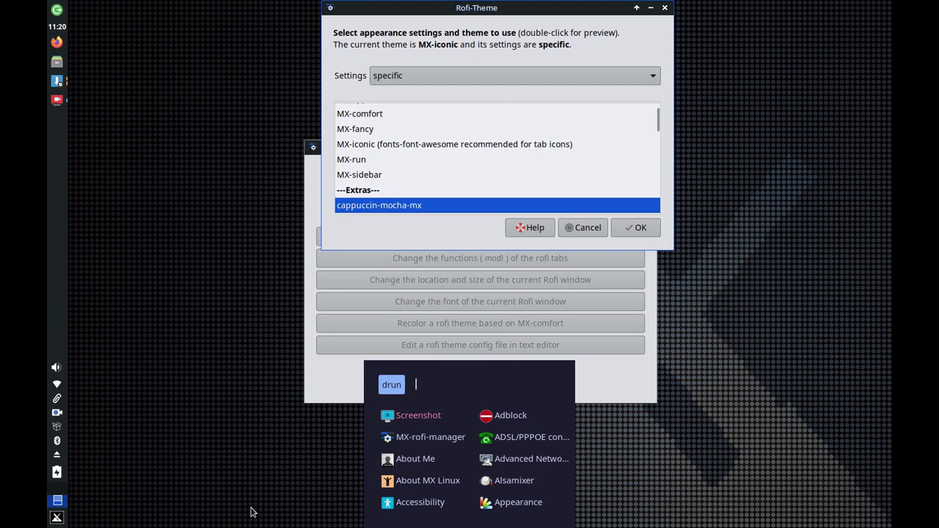
{"action": "left_click", "coordinate": [184, 241]}
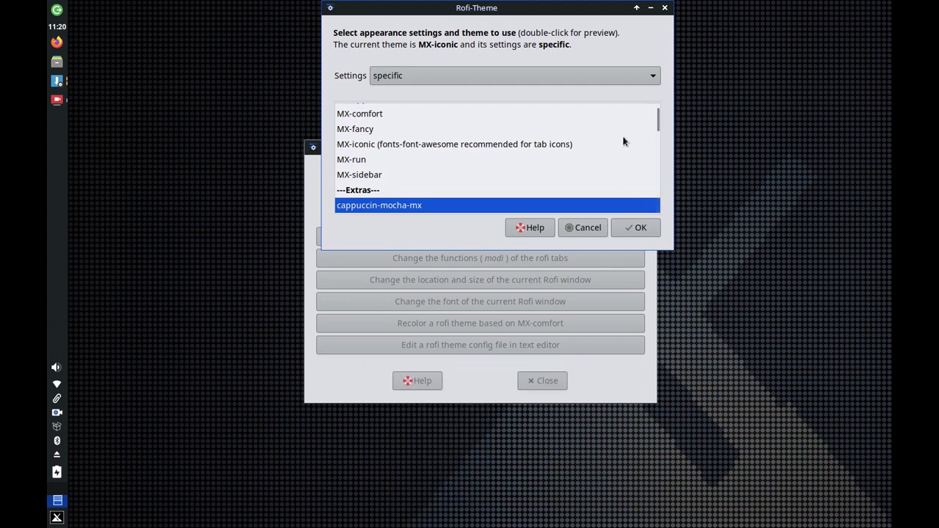
- Preview the forest-mx and photon-mx themes from the Extras group, closing each preview
{"action": "scroll", "coordinate": [653, 136], "scroll_direction": "down", "scroll_amount": 3}
{"action": "left_click_drag", "start_coordinate": [657, 135], "coordinate": [658, 135]}
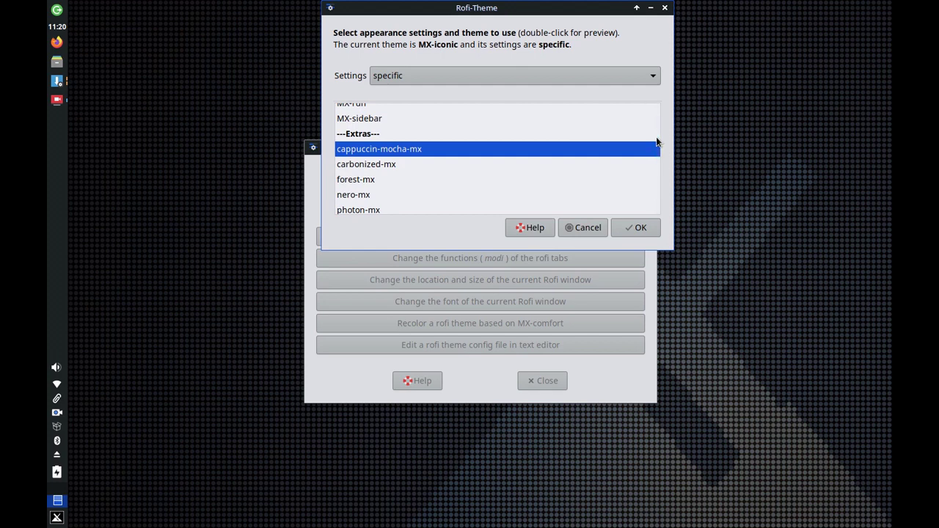
{"action": "left_click", "coordinate": [360, 183]}
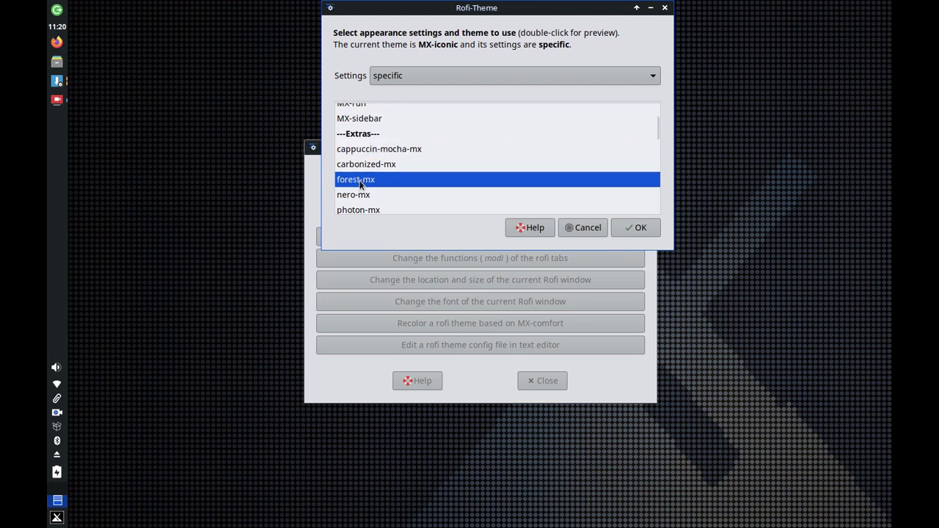
{"action": "double_click", "coordinate": [360, 183]}
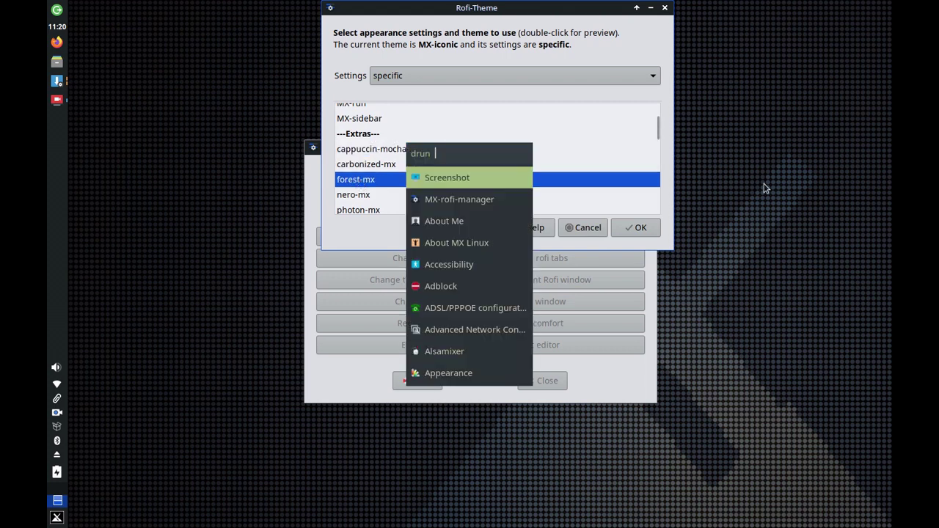
{"action": "left_click", "coordinate": [803, 279]}
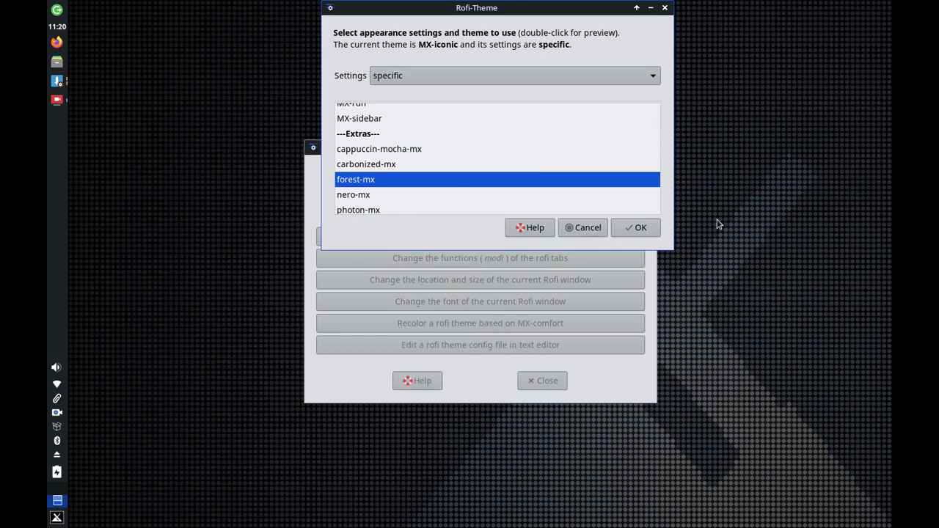
{"action": "double_click", "coordinate": [358, 211]}
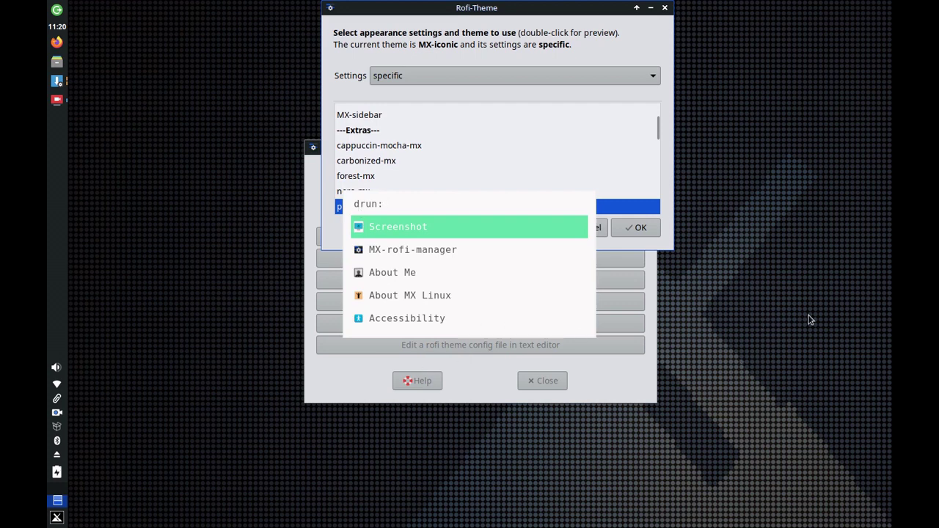
{"action": "left_click", "coordinate": [756, 291]}
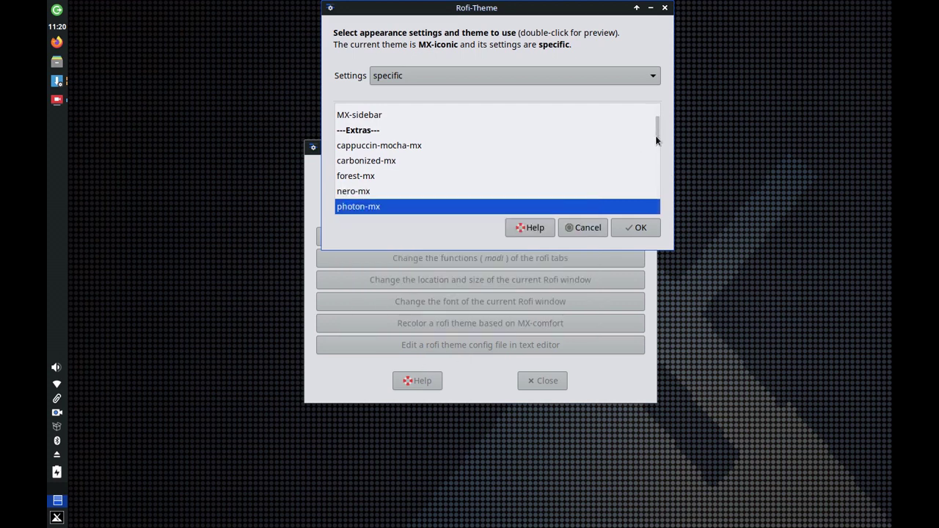
- Preview the twolines-mx theme from Extras, moving the Rofi-Theme window down to uncover the preview at the screen's upper edge
{"action": "scroll", "coordinate": [657, 139], "scroll_direction": "down", "scroll_amount": 3}
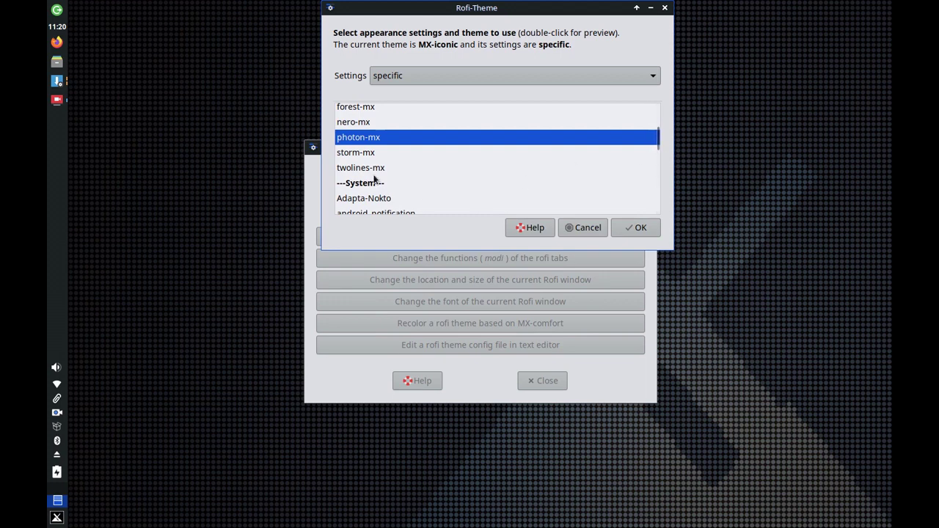
{"action": "left_click", "coordinate": [369, 168]}
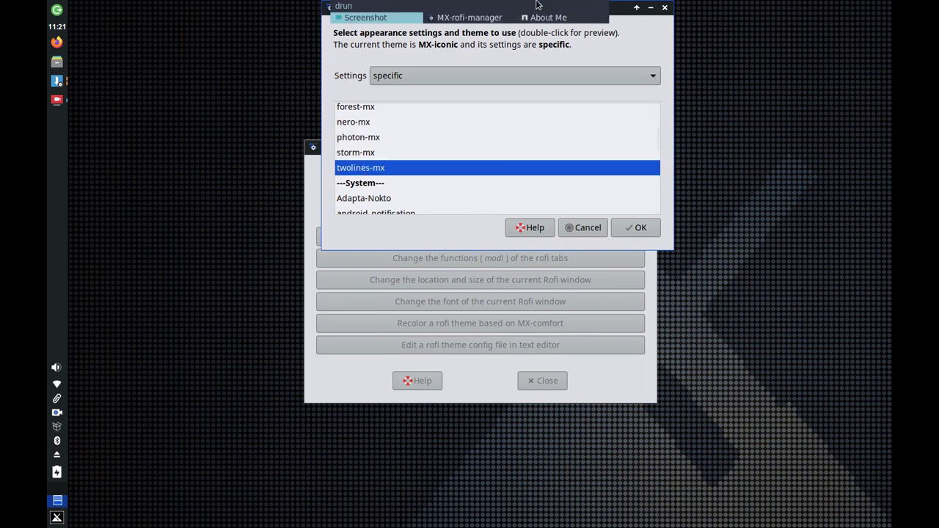
{"action": "left_click", "coordinate": [622, 15]}
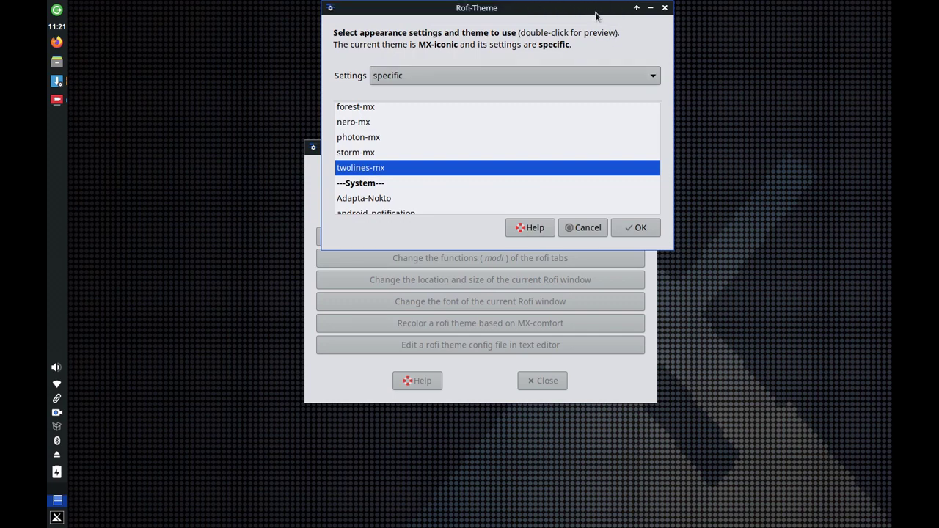
{"action": "left_click_drag", "start_coordinate": [596, 15], "coordinate": [614, 81]}
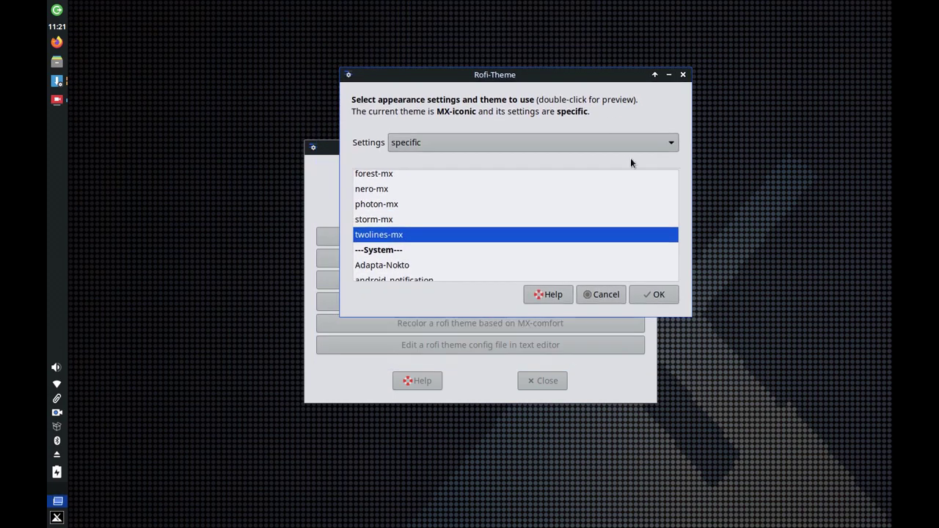
{"action": "double_click", "coordinate": [375, 234]}
{"action": "left_click", "coordinate": [375, 243]}
{"action": "double_click", "coordinate": [370, 238]}
- Browse the System themes and preview the Indego theme, closing the preview
{"action": "left_click", "coordinate": [677, 230]}
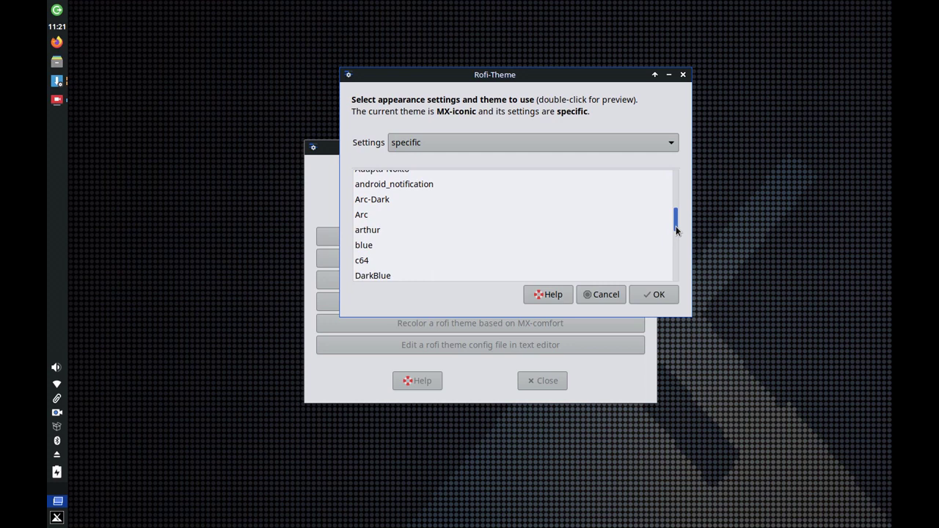
{"action": "left_click_drag", "start_coordinate": [676, 230], "coordinate": [679, 257]}
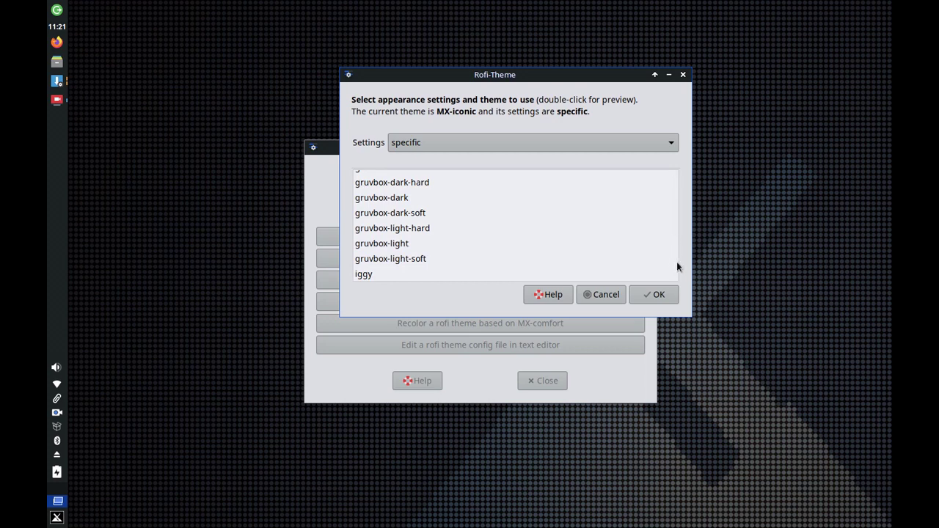
{"action": "scroll", "coordinate": [559, 223], "scroll_direction": "down", "scroll_amount": 1}
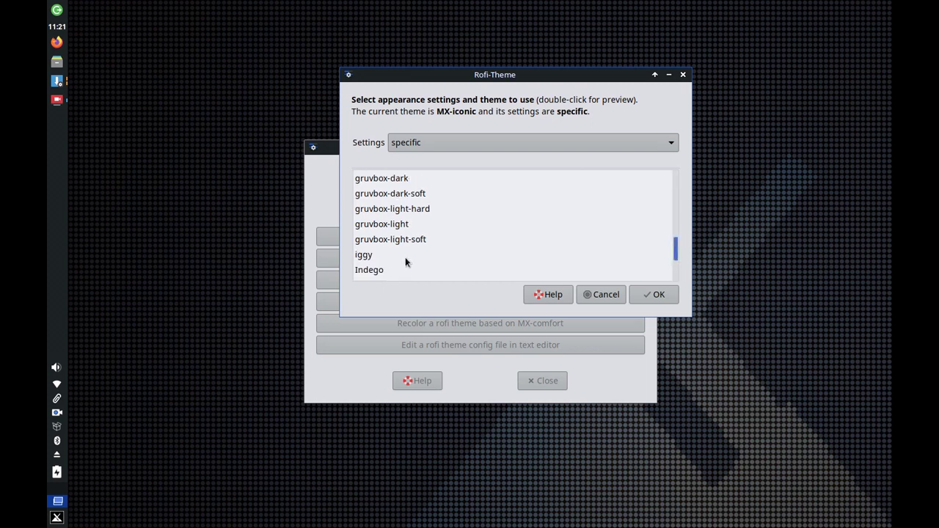
{"action": "scroll", "coordinate": [382, 268], "scroll_direction": "up", "scroll_amount": 2}
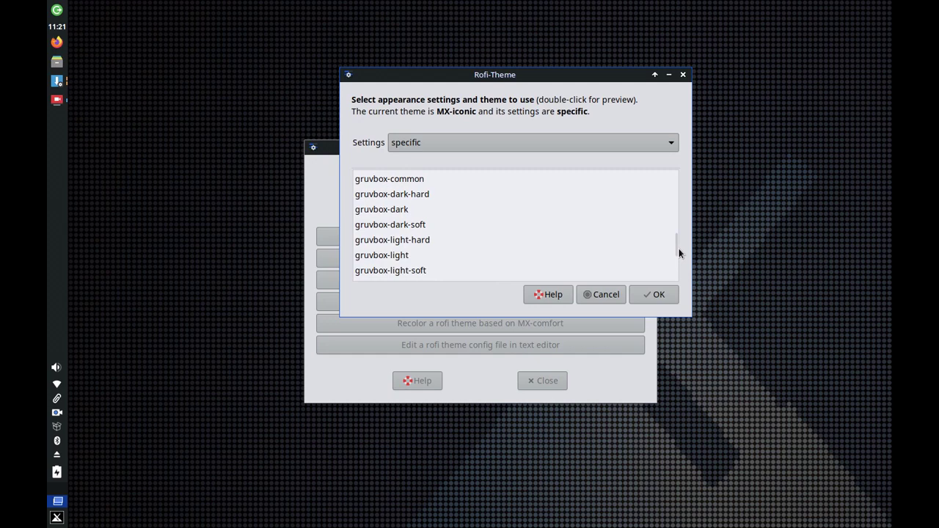
{"action": "left_click_drag", "start_coordinate": [676, 252], "coordinate": [675, 265]}
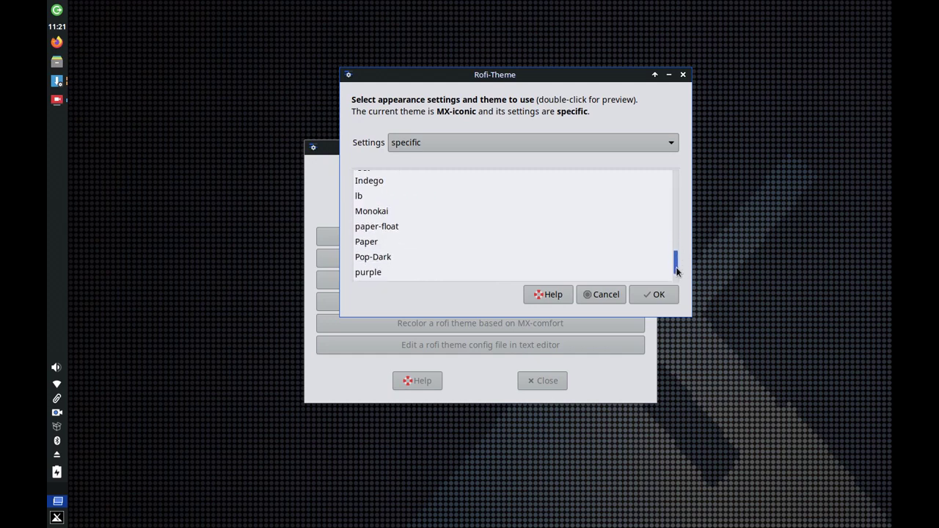
{"action": "double_click", "coordinate": [372, 182]}
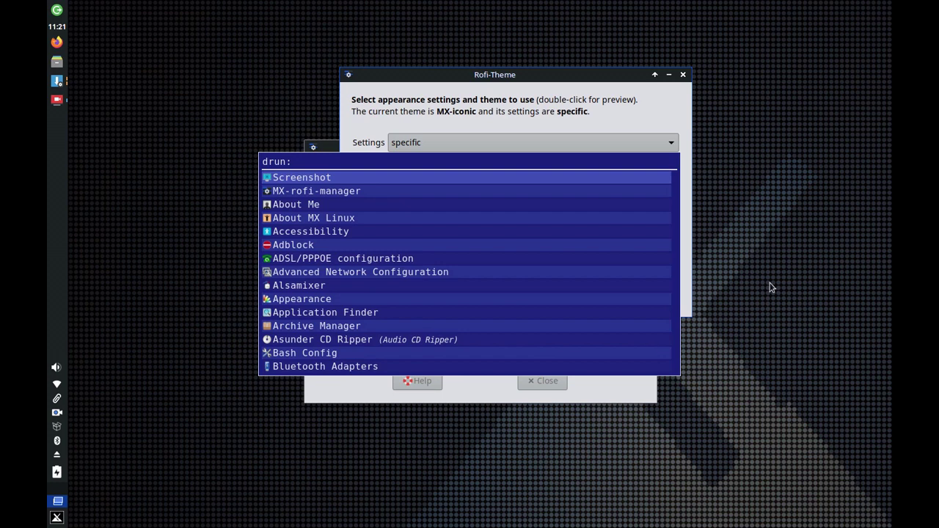
{"action": "left_click", "coordinate": [768, 199]}
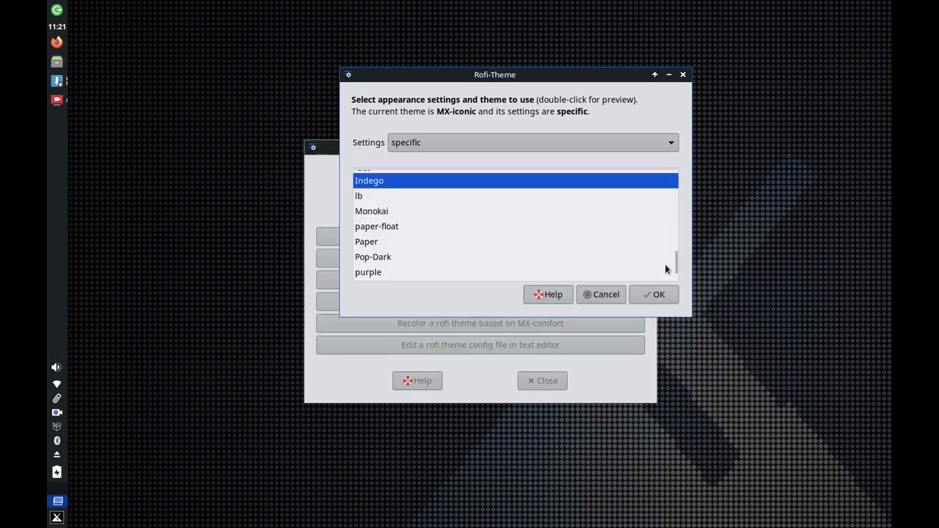
- Preview the arthur theme from the System group
{"action": "scroll", "coordinate": [373, 249], "scroll_direction": "up", "scroll_amount": 5}
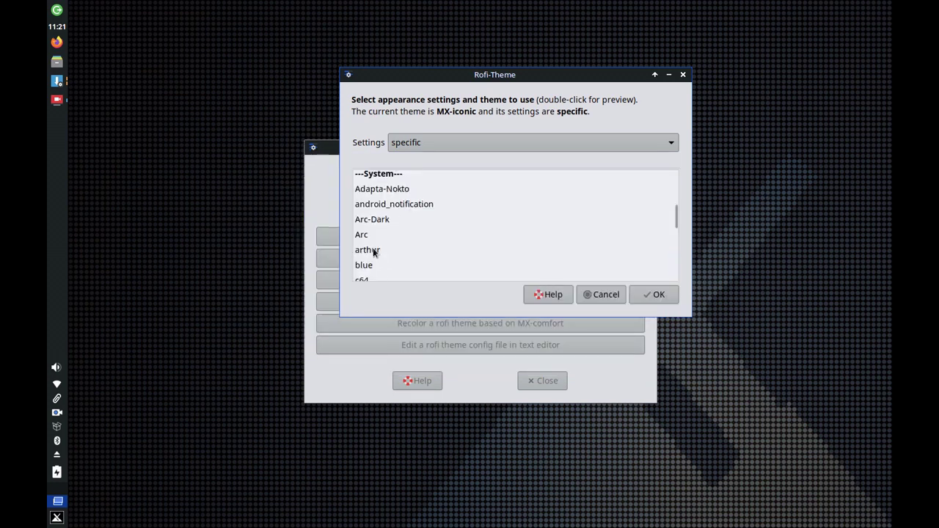
{"action": "left_click", "coordinate": [374, 251]}
{"action": "double_click", "coordinate": [373, 251]}
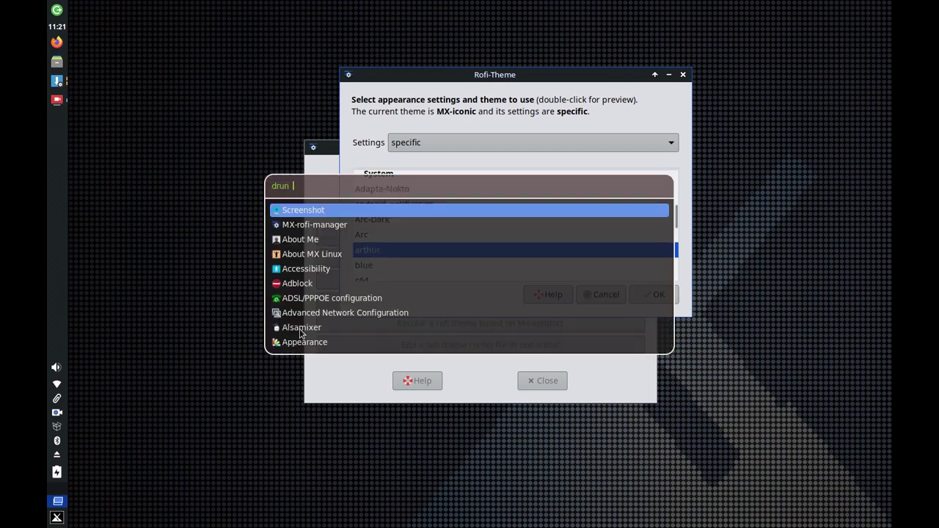
- Close the arthur theme preview and cancel the Rofi-Theme selection
{"action": "left_click", "coordinate": [752, 208]}
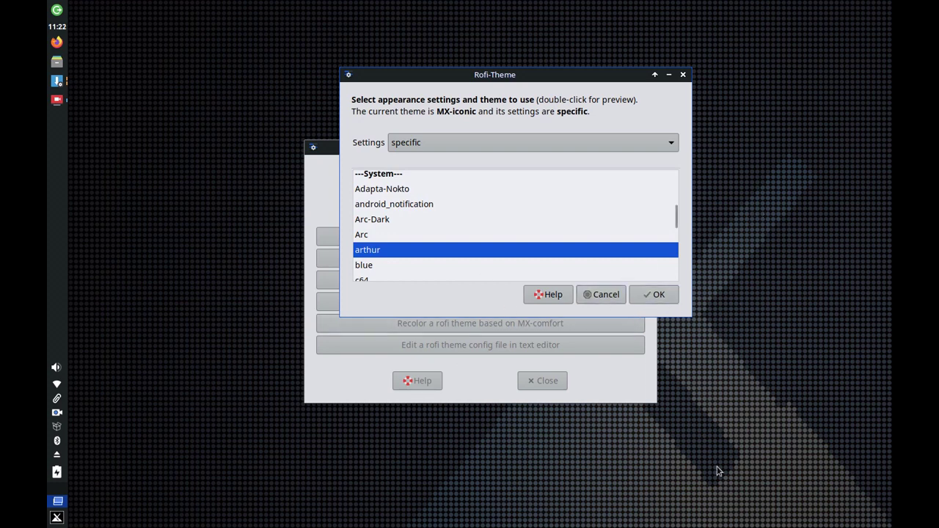
{"action": "left_click", "coordinate": [600, 295]}
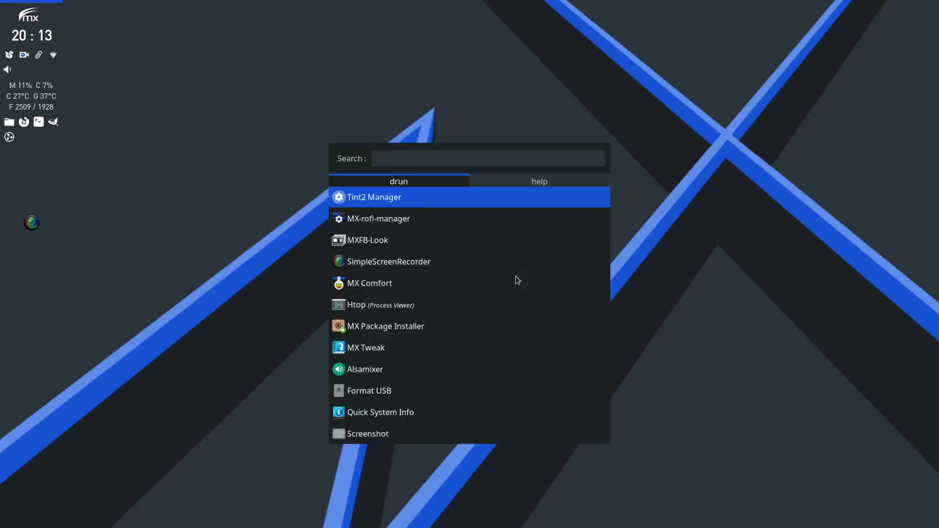
- Search the launcher for rofi, launch MX-Rofi-Manager and open the option for changing the current rofi theme
{"action": "type", "text": "rofi"}
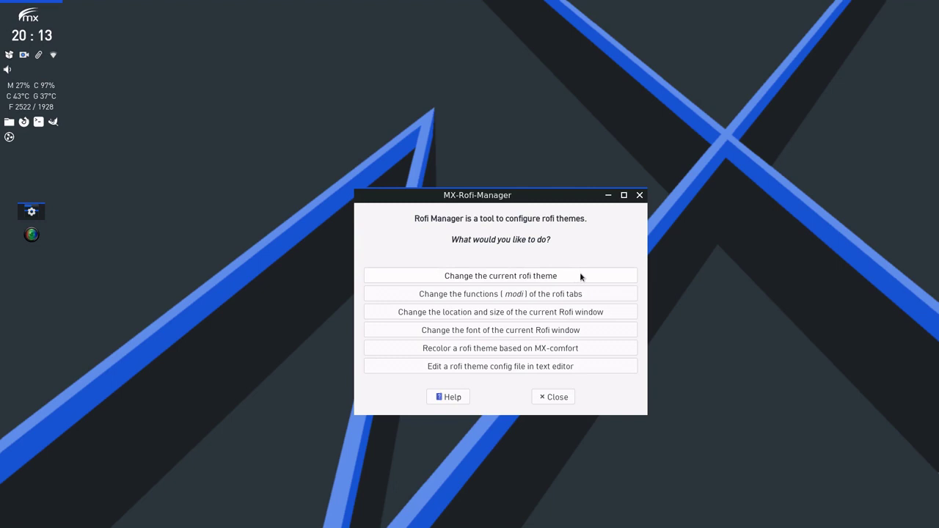
{"action": "left_click", "coordinate": [580, 276]}
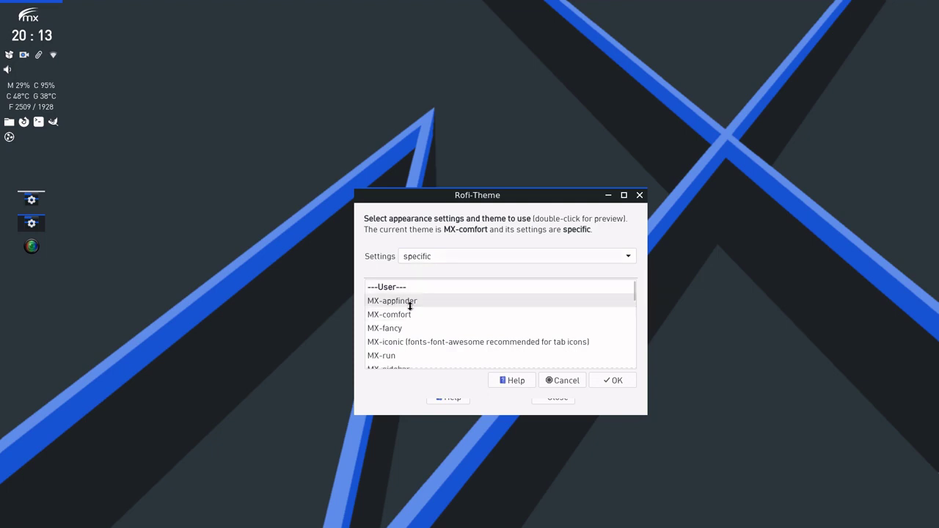
- Switch the appearance settings to global and return them to specific
{"action": "left_click", "coordinate": [423, 256]}
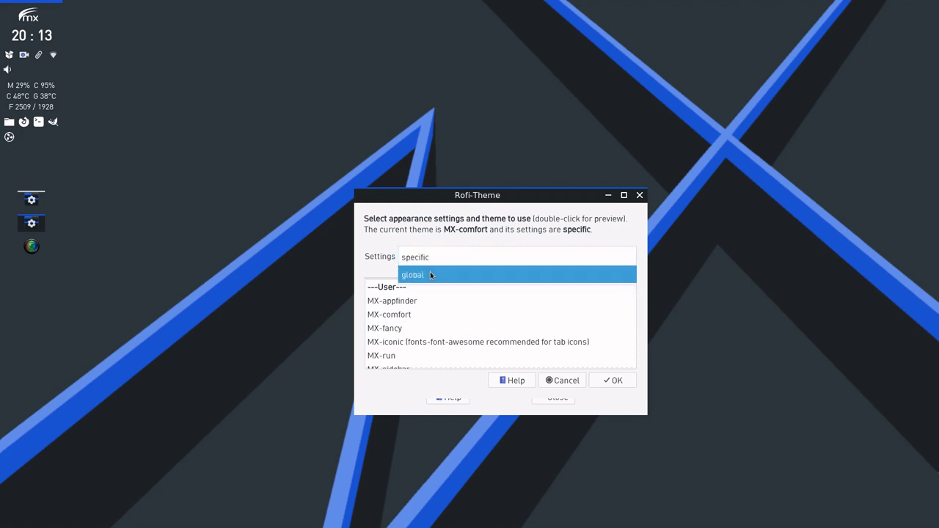
{"action": "left_click", "coordinate": [430, 274]}
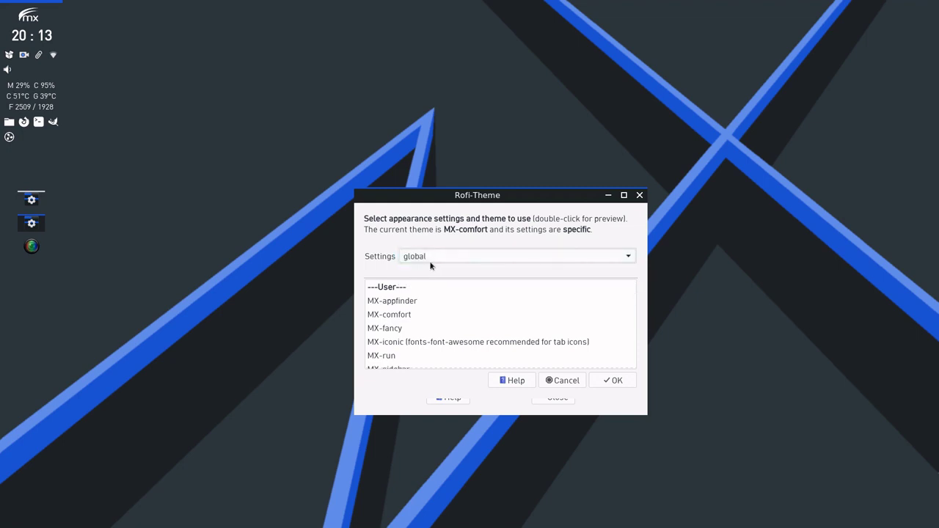
{"action": "left_click", "coordinate": [488, 258]}
{"action": "left_click", "coordinate": [487, 241]}
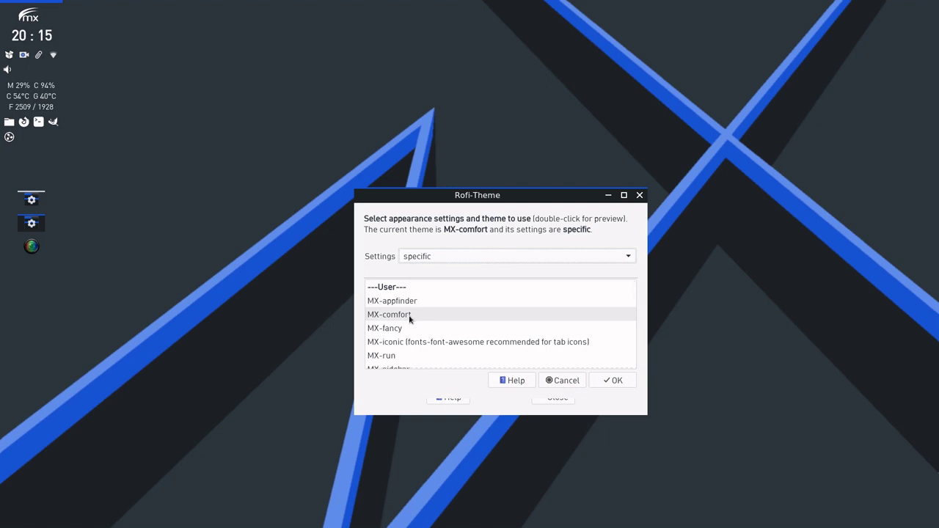
- Preview the MX-fancy and MX-run themes from the User group, closing each preview
{"action": "left_click", "coordinate": [394, 329]}
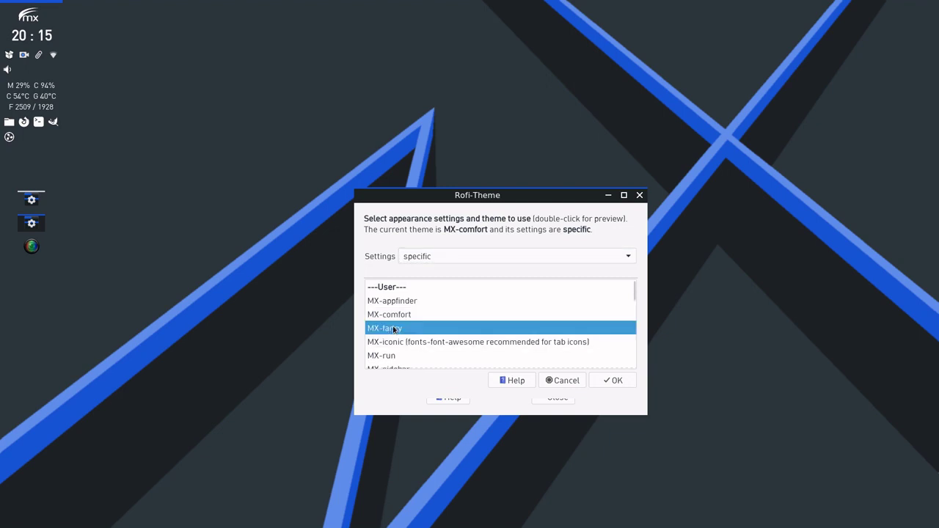
{"action": "double_click", "coordinate": [394, 330]}
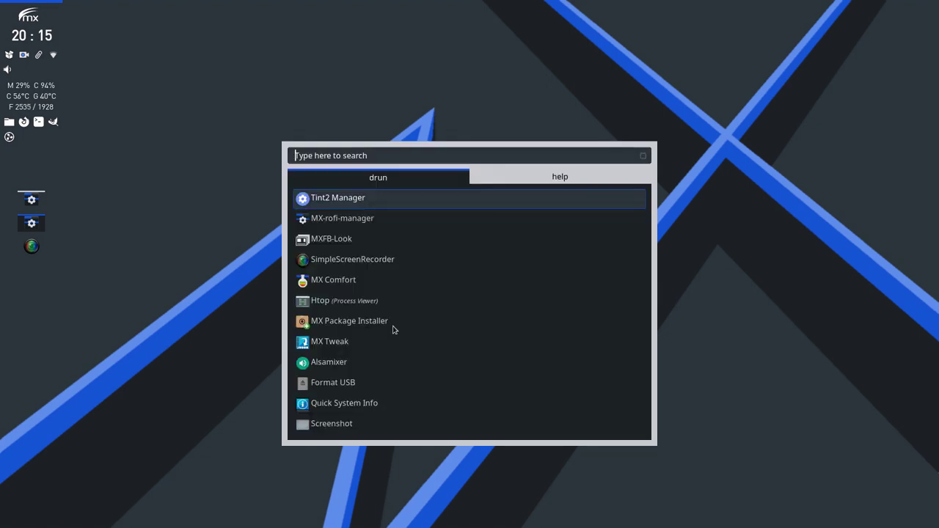
{"action": "left_click", "coordinate": [719, 279]}
{"action": "left_click", "coordinate": [394, 357]}
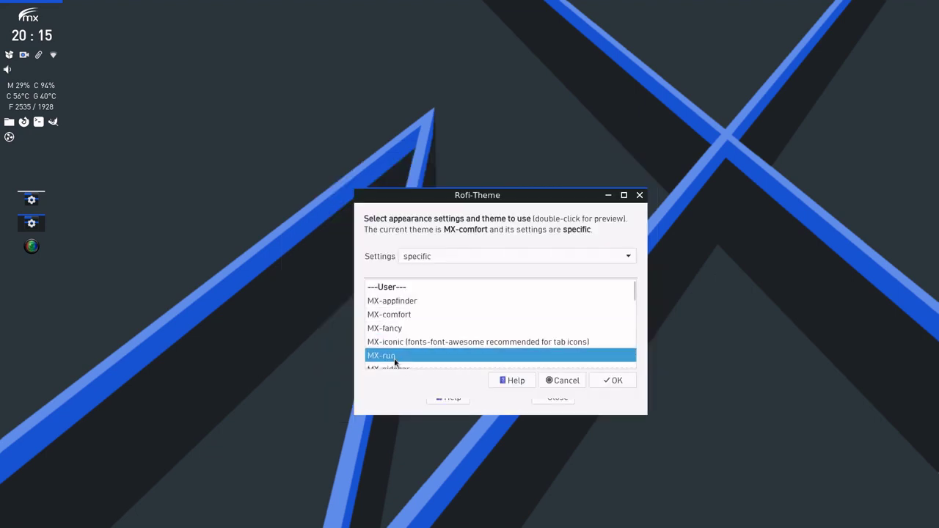
{"action": "double_click", "coordinate": [394, 360]}
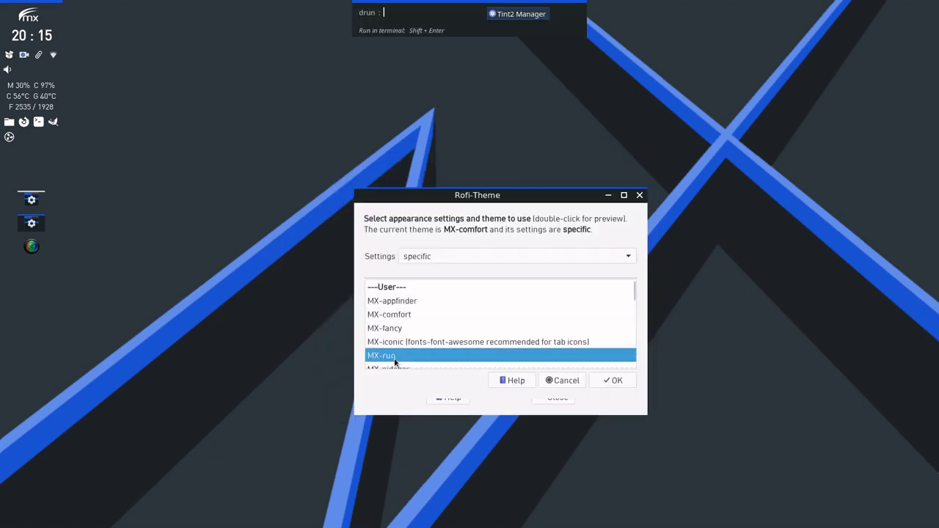
{"action": "left_click", "coordinate": [424, 327]}
- Preview the MX-sidebar theme from the User group and close the preview
{"action": "scroll", "coordinate": [424, 325], "scroll_direction": "down", "scroll_amount": 1}
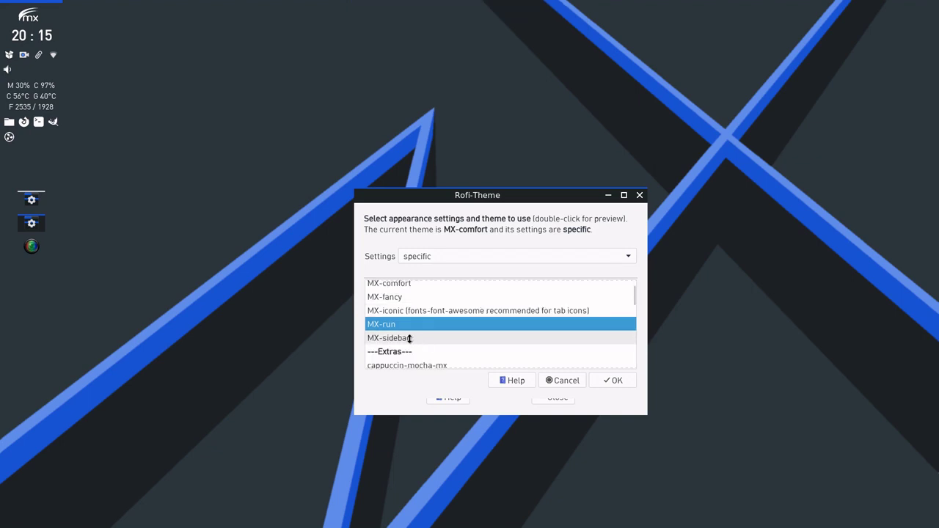
{"action": "double_click", "coordinate": [409, 338]}
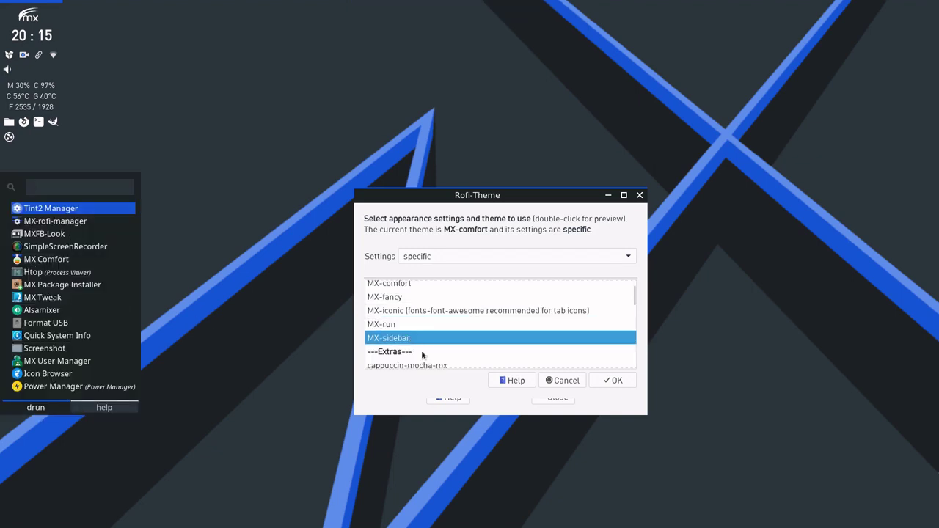
{"action": "left_click", "coordinate": [638, 312]}
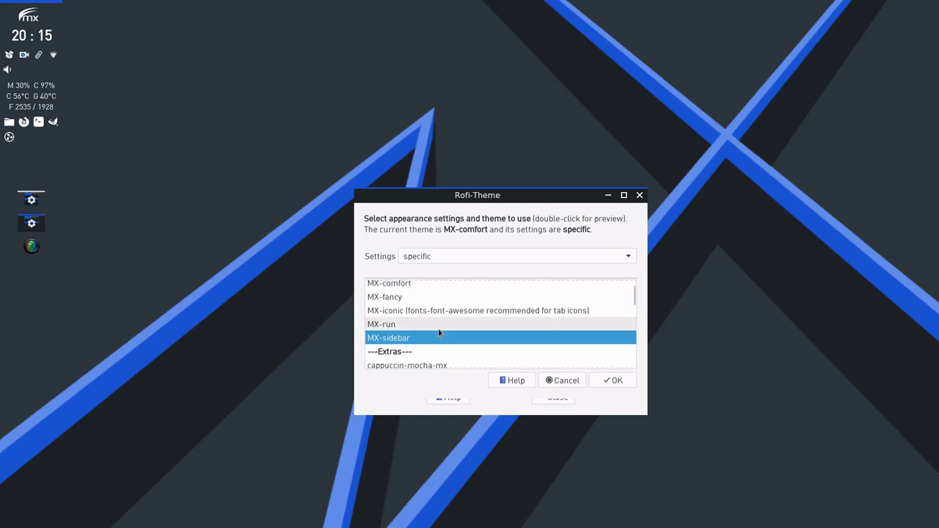
- Preview the carbonized-mx and nero-mx themes from the Extras group, closing each preview
{"action": "scroll", "coordinate": [438, 333], "scroll_direction": "down", "scroll_amount": 1}
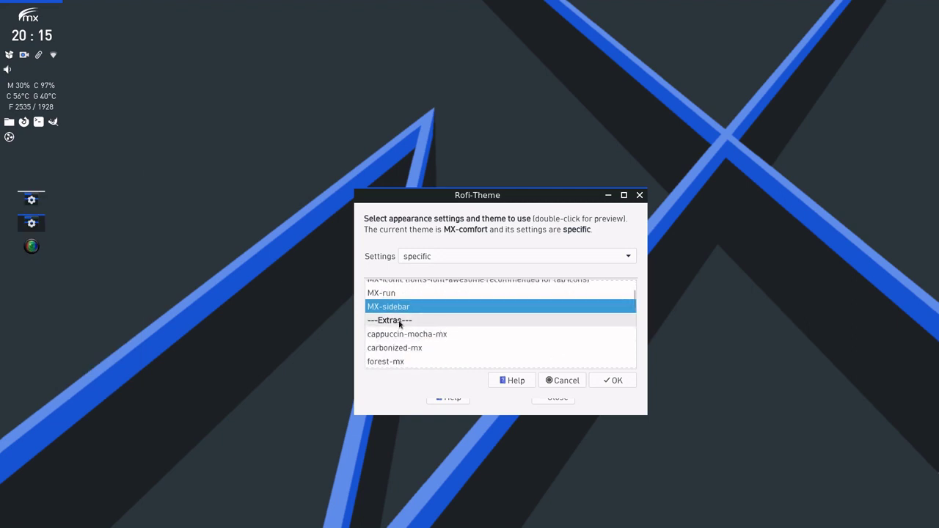
{"action": "scroll", "coordinate": [399, 325], "scroll_direction": "down", "scroll_amount": 1}
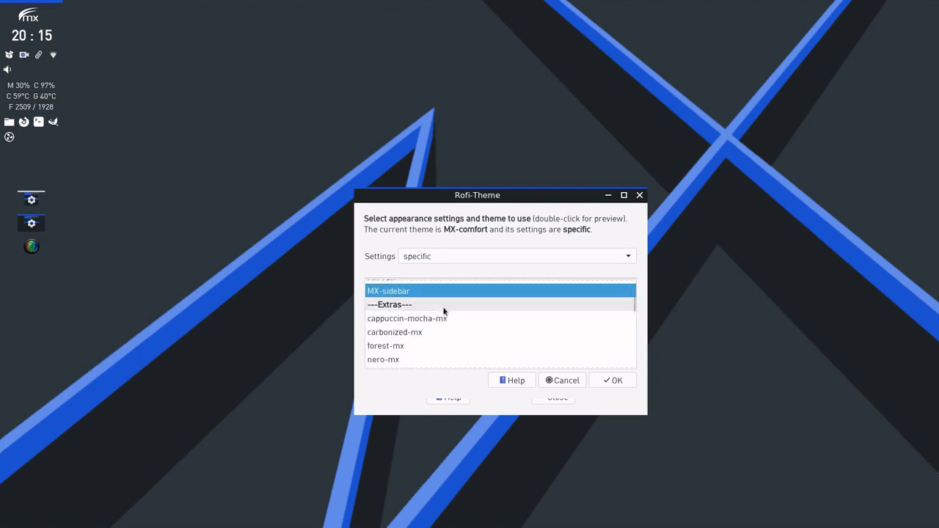
{"action": "double_click", "coordinate": [400, 335]}
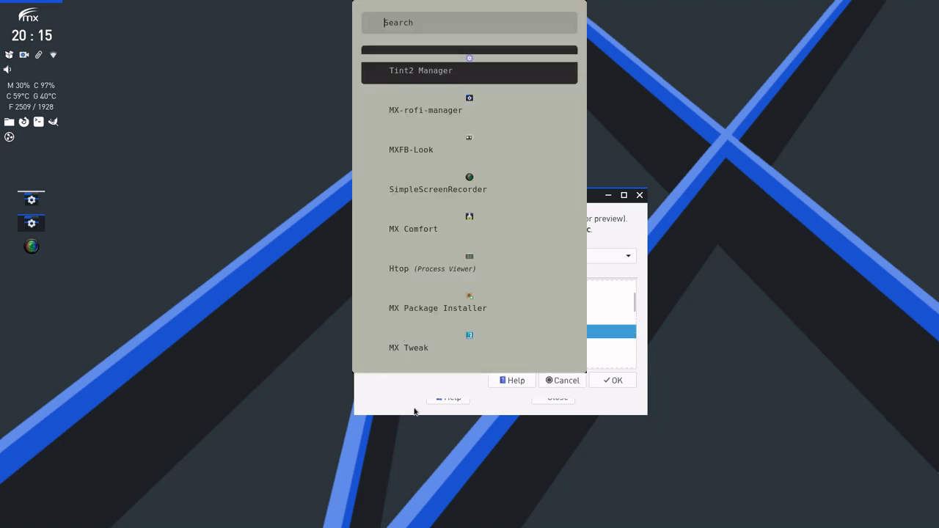
{"action": "key", "text": "Escape"}
{"action": "scroll", "coordinate": [387, 330], "scroll_direction": "down", "scroll_amount": 1}
{"action": "left_click", "coordinate": [385, 344]}
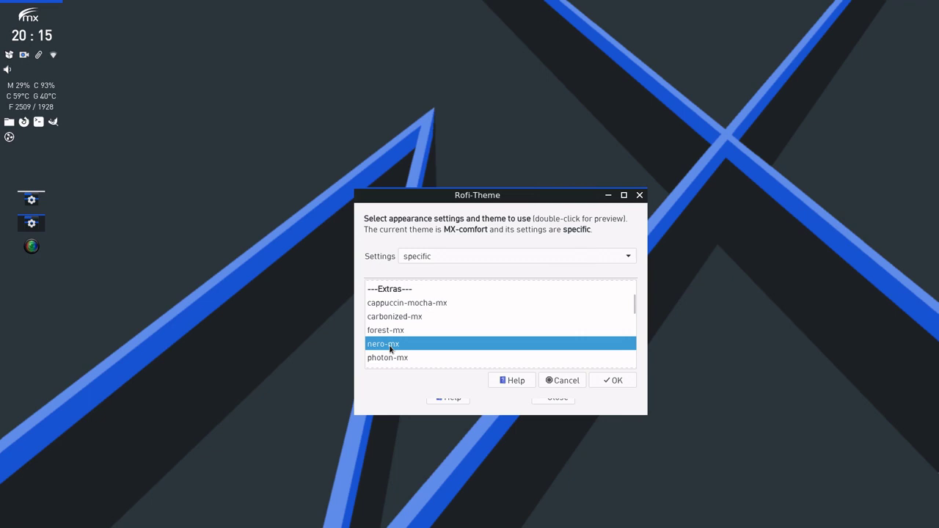
{"action": "double_click", "coordinate": [389, 345]}
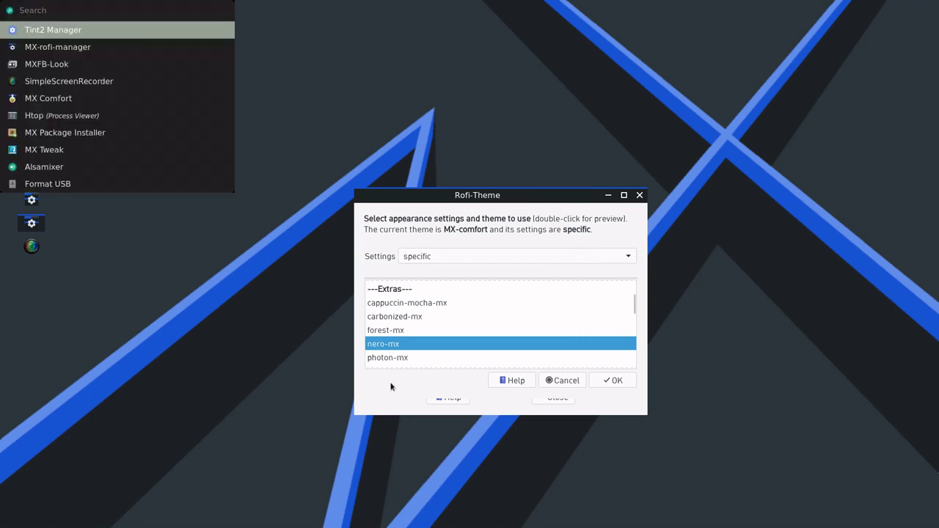
{"action": "key", "text": "Escape"}
- Apply the MX-fancy theme from the User group as the current rofi theme and dismiss the confirmation
{"action": "scroll", "coordinate": [601, 330], "scroll_direction": "up", "scroll_amount": 2}
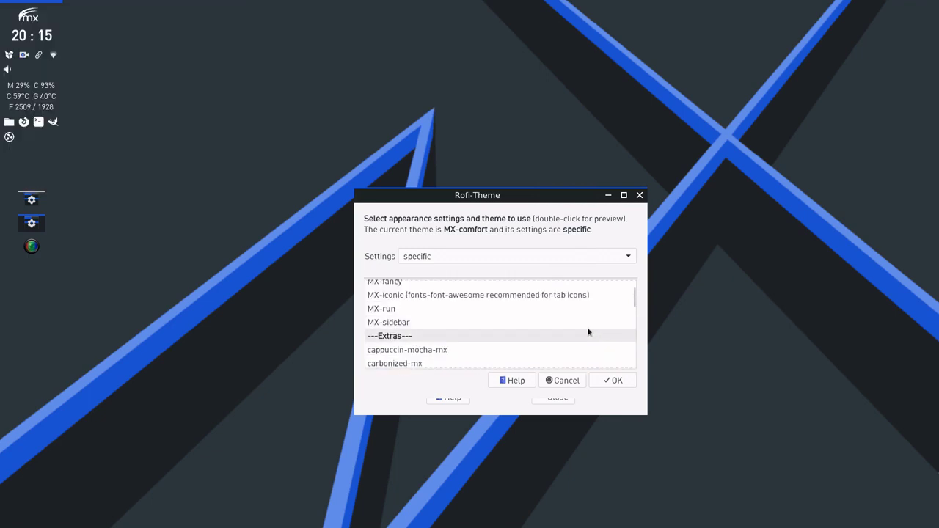
{"action": "scroll", "coordinate": [587, 332], "scroll_direction": "up", "scroll_amount": 2}
{"action": "left_click", "coordinate": [389, 329]}
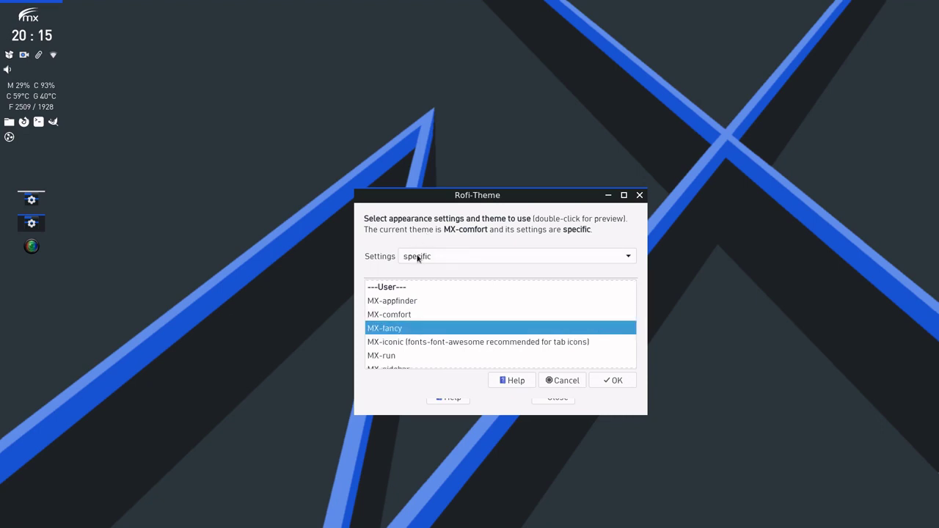
{"action": "left_click", "coordinate": [613, 382]}
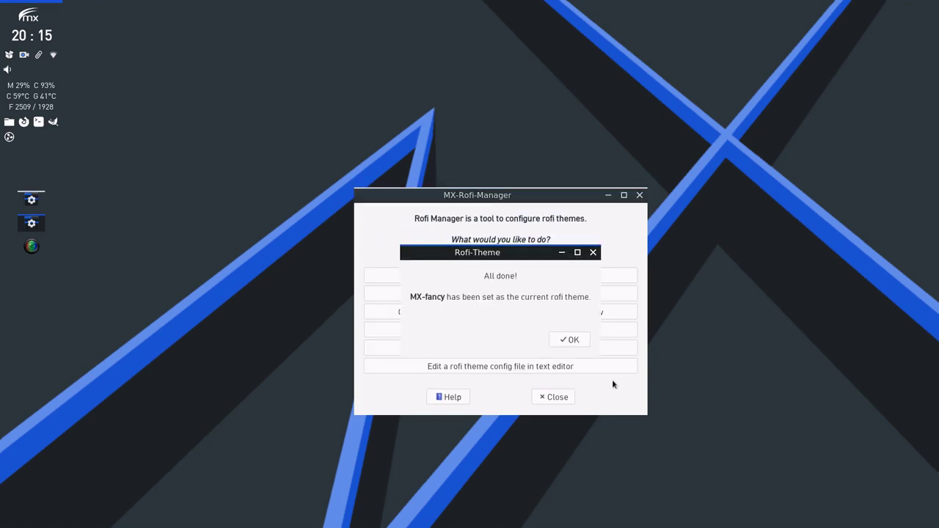
{"action": "left_click", "coordinate": [573, 339]}
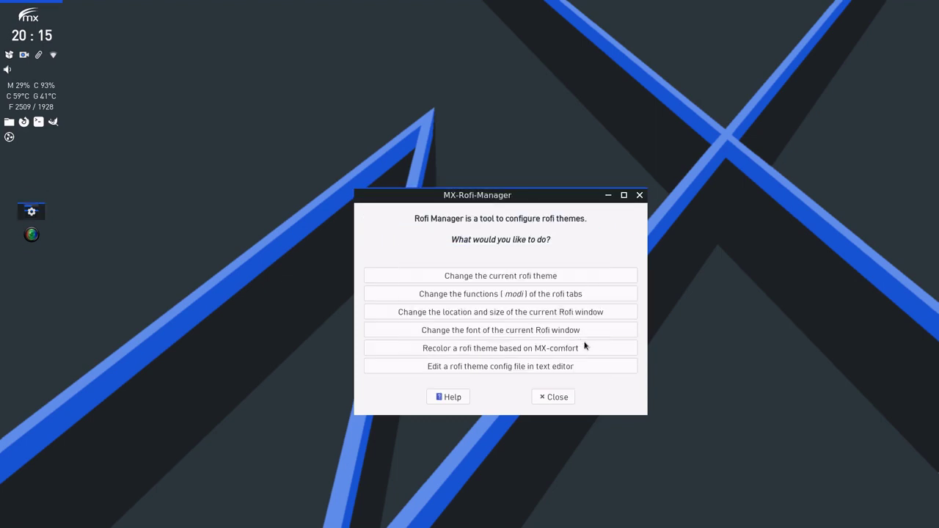
- Open the rofi launcher to view the applied theme and return to MX-Rofi-Manager
{"action": "key", "text": "super+space"}
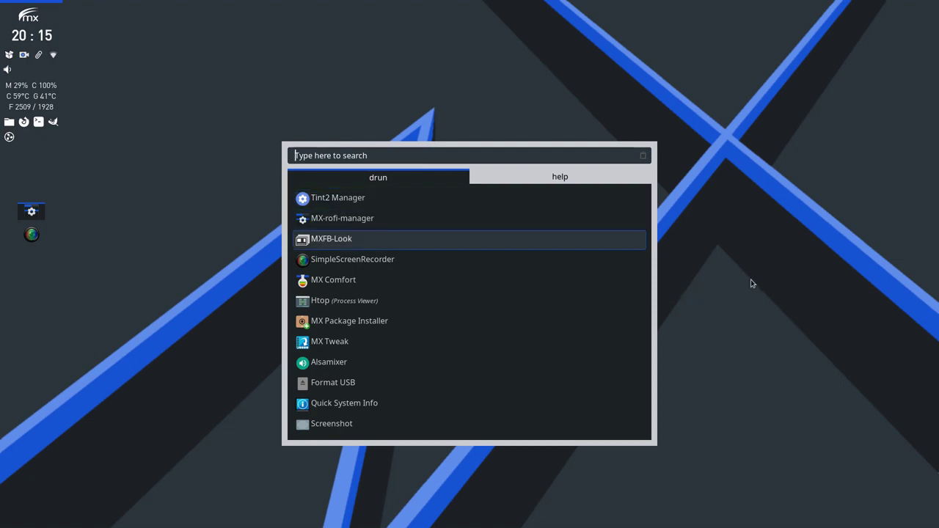
{"action": "key", "text": "Up"}
{"action": "key", "text": "Return"}
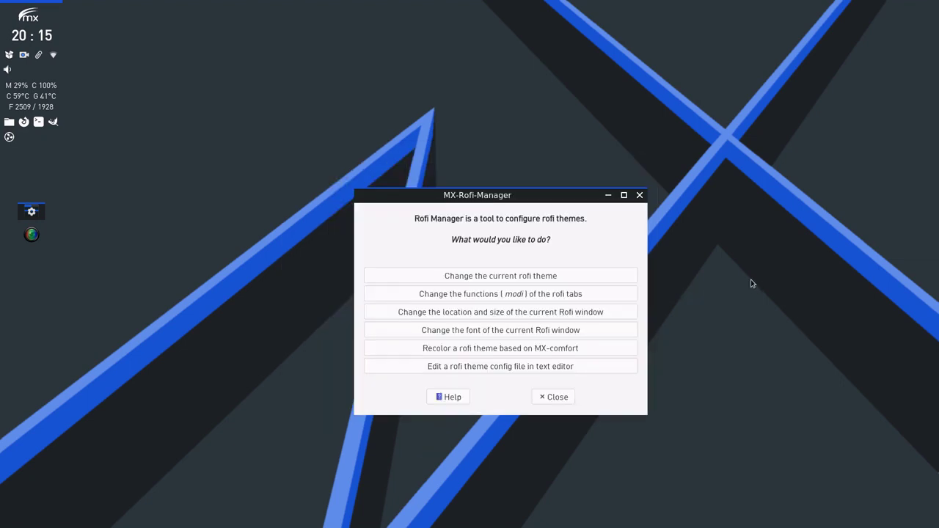
- Open the rofi tab function settings, and view the launcher's help and drun tabs before closing the launcher
{"action": "left_click", "coordinate": [590, 294]}
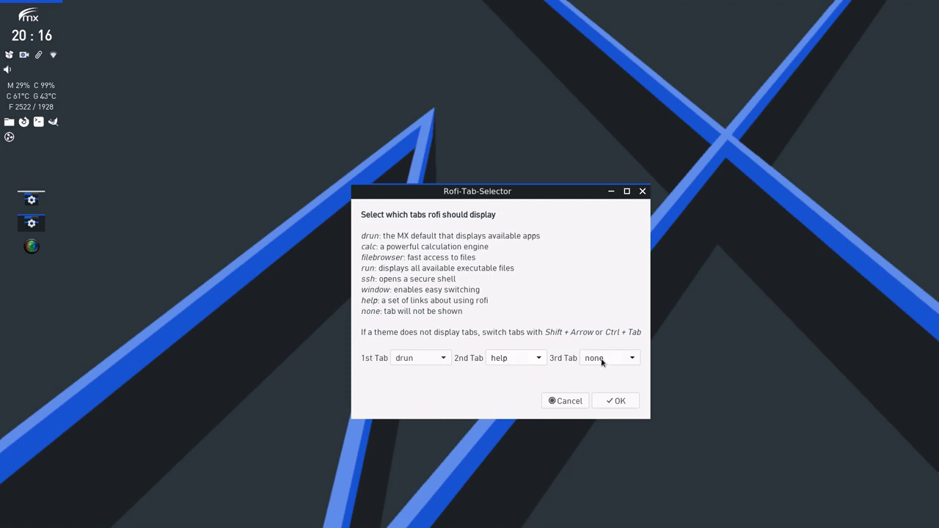
{"action": "key", "text": "Return"}
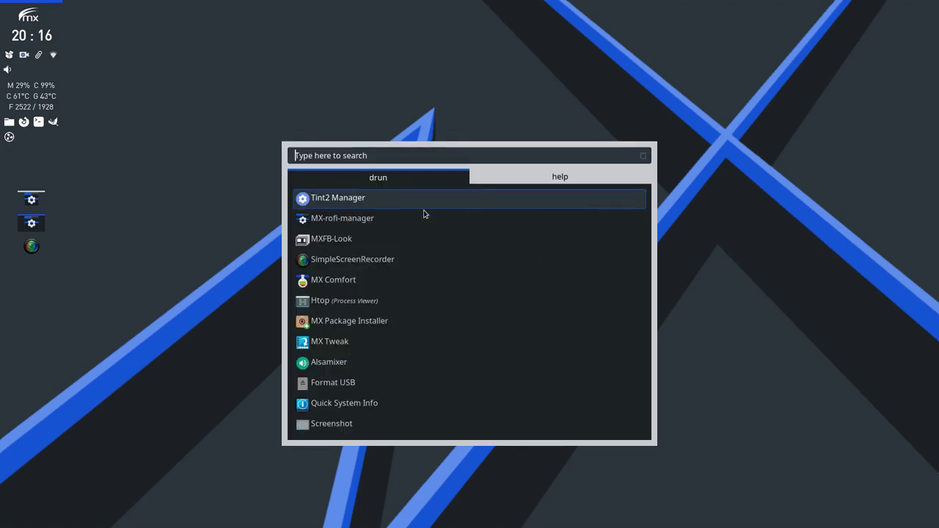
{"action": "left_click", "coordinate": [554, 177]}
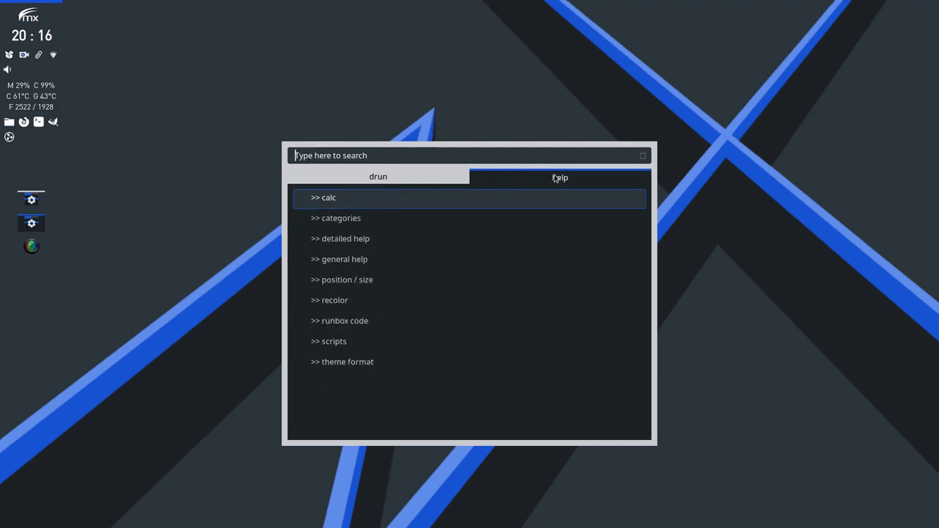
{"action": "left_click", "coordinate": [396, 181]}
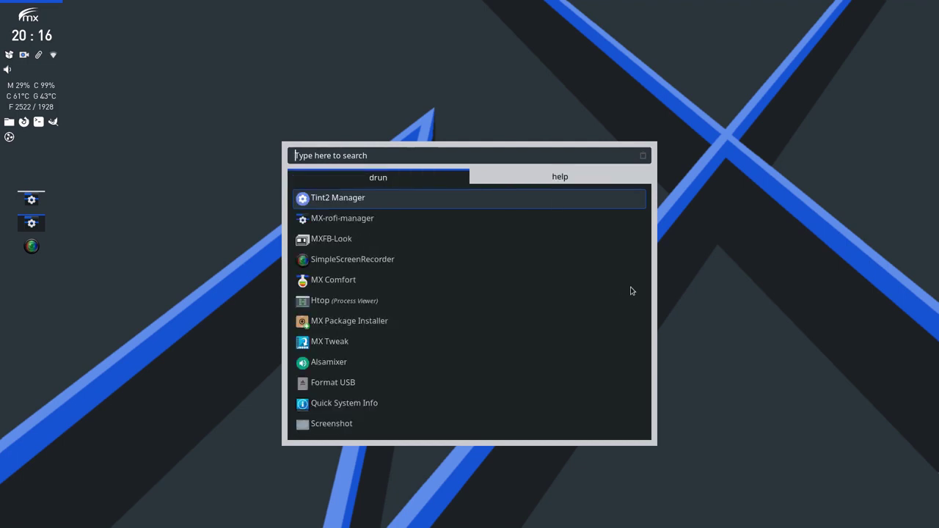
{"action": "left_click", "coordinate": [709, 169]}
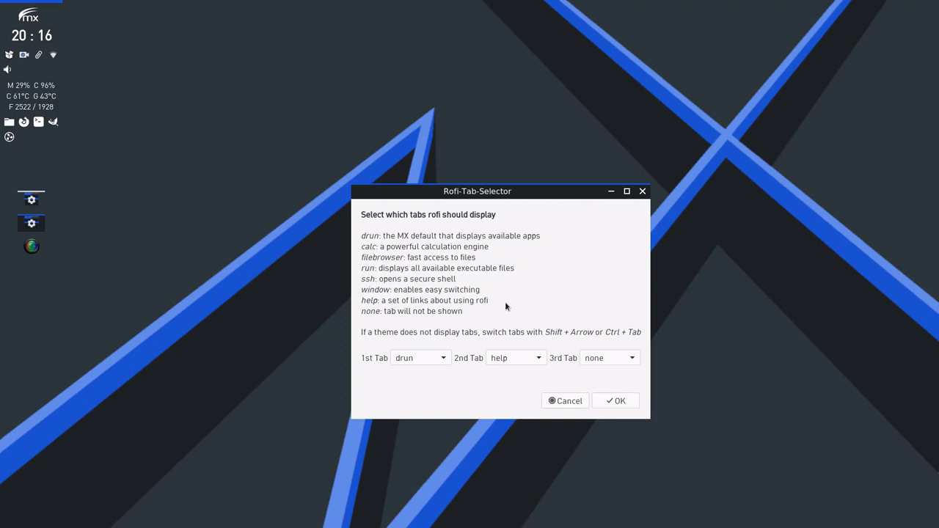
- Set the 2nd rofi tab to window and the 3rd tab to help, and apply the tab configuration
{"action": "left_click", "coordinate": [509, 360]}
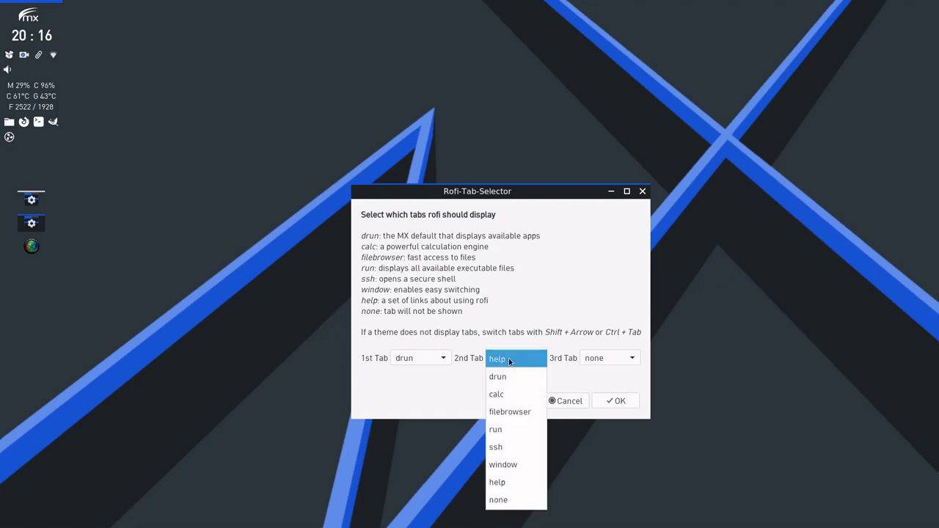
{"action": "left_click", "coordinate": [504, 463]}
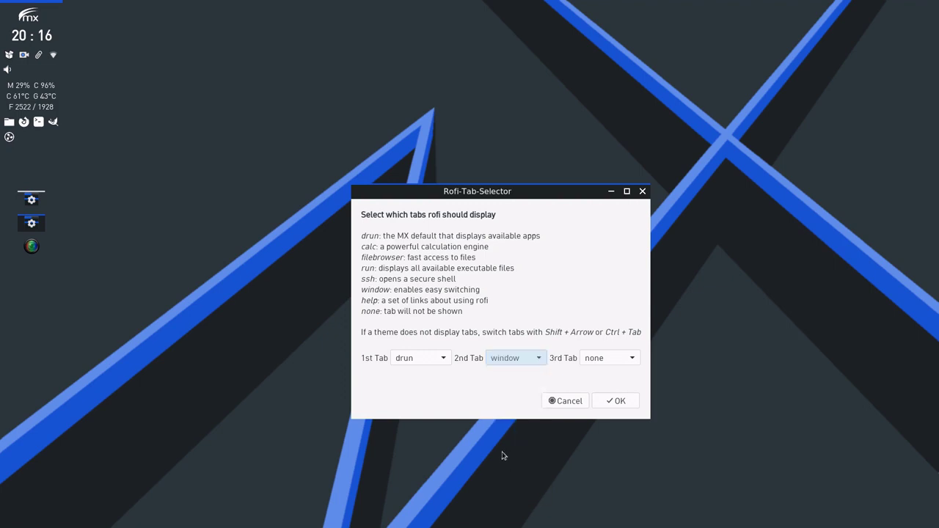
{"action": "left_click", "coordinate": [602, 358]}
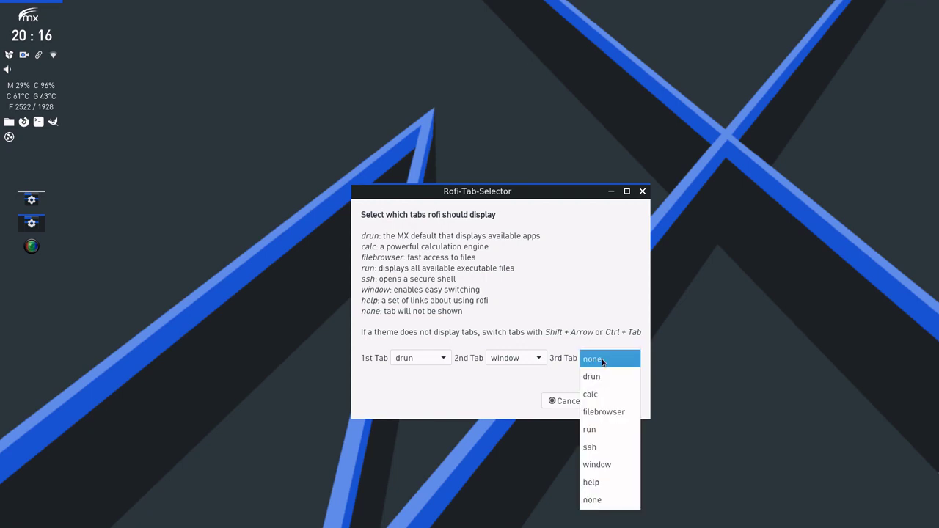
{"action": "left_click", "coordinate": [598, 482]}
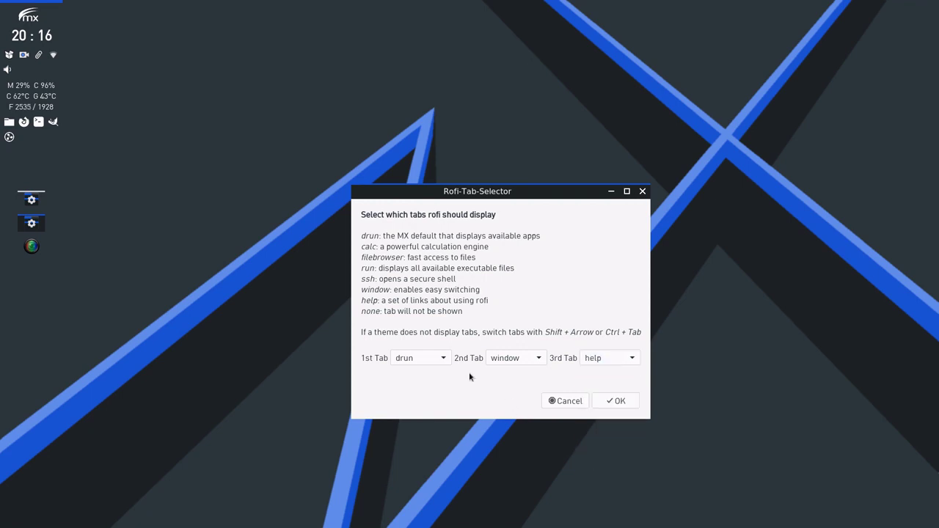
{"action": "left_click", "coordinate": [620, 402]}
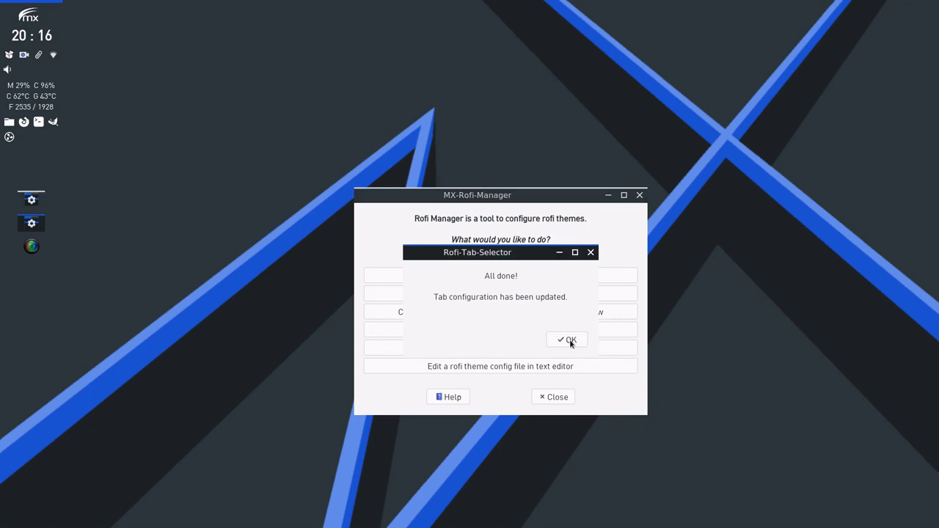
- Dismiss the tab configuration confirmation, and view the rofi launcher's window, help and drun tabs before closing the launcher
{"action": "left_click", "coordinate": [568, 342]}
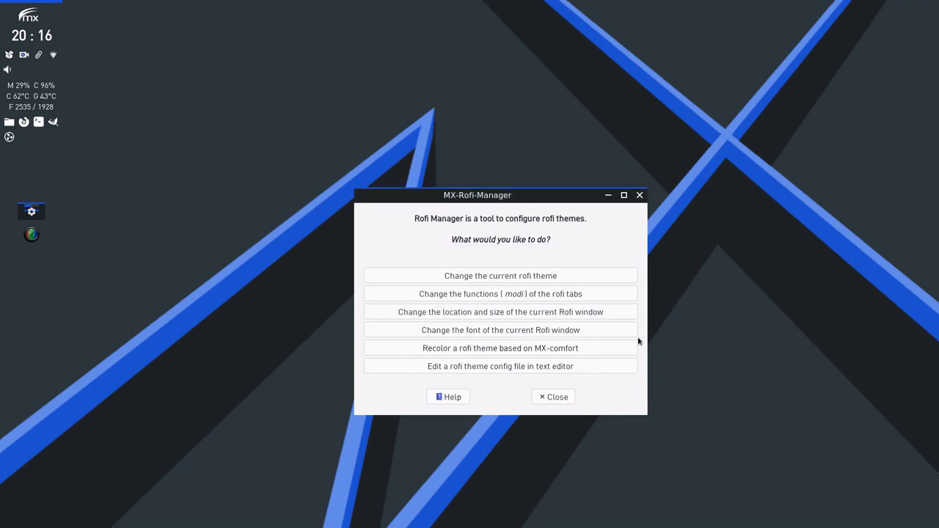
{"action": "key", "text": "super+space"}
{"action": "left_click", "coordinate": [452, 180]}
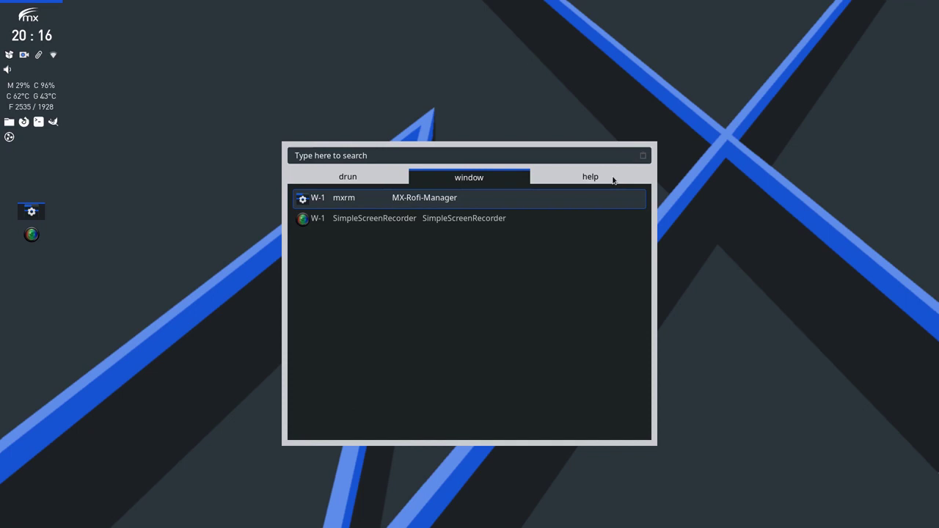
{"action": "left_click", "coordinate": [613, 180]}
{"action": "left_click", "coordinate": [377, 178]}
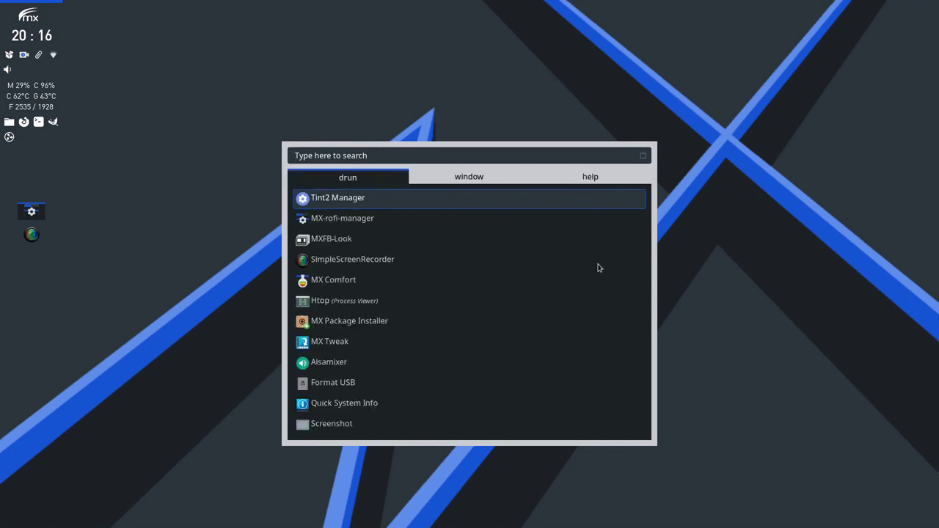
{"action": "key", "text": "Down"}
{"action": "key", "text": "Return"}
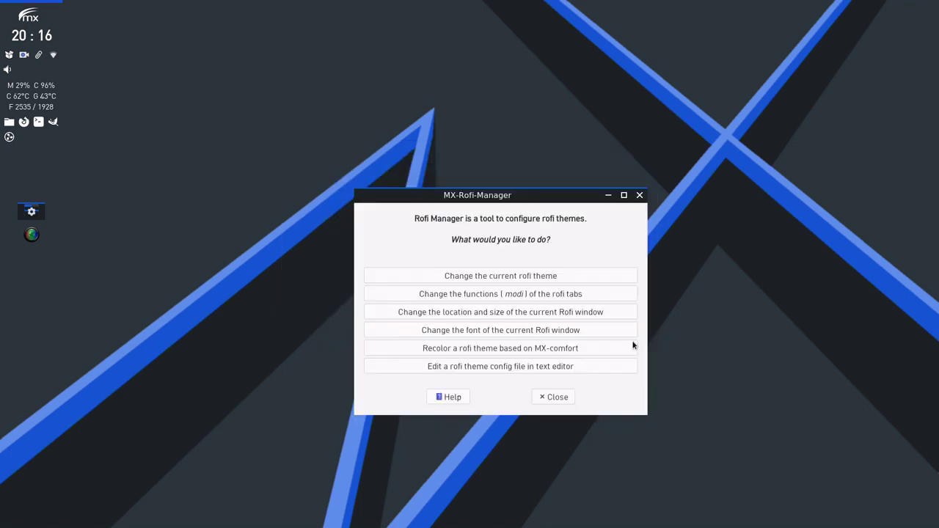
- Preview the nero-mx theme from the Extras group, cycling through its tabs, and leave the theme selection without applying it
{"action": "left_click", "coordinate": [541, 277]}
{"action": "scroll", "coordinate": [442, 348], "scroll_direction": "down", "scroll_amount": 5}
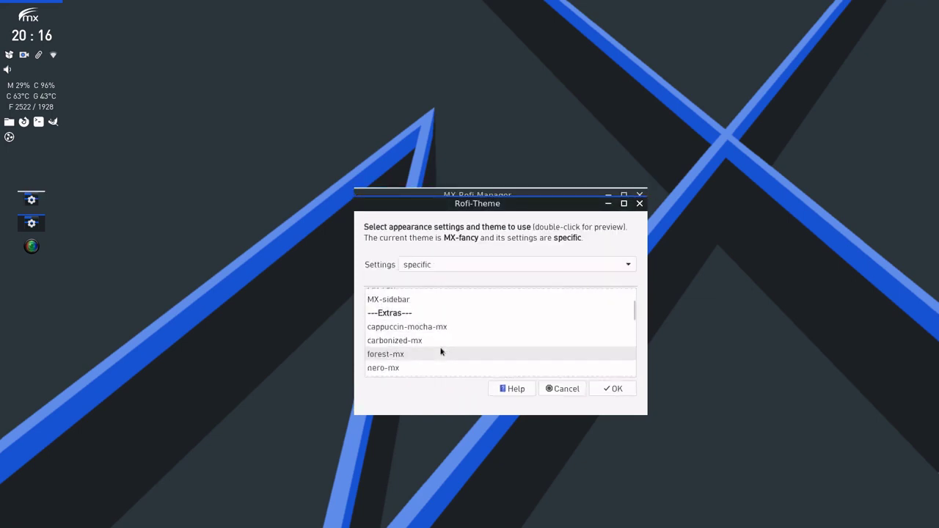
{"action": "double_click", "coordinate": [414, 353]}
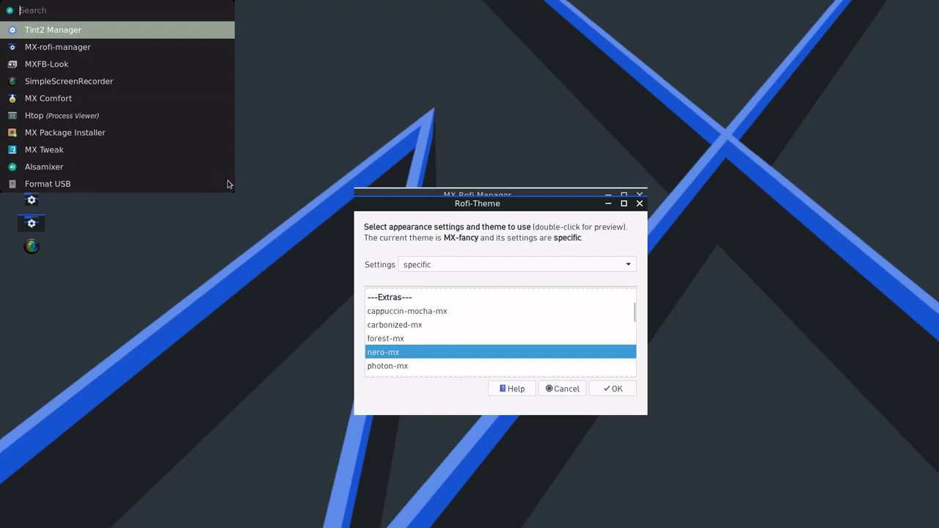
{"action": "key", "text": "shift+Right"}
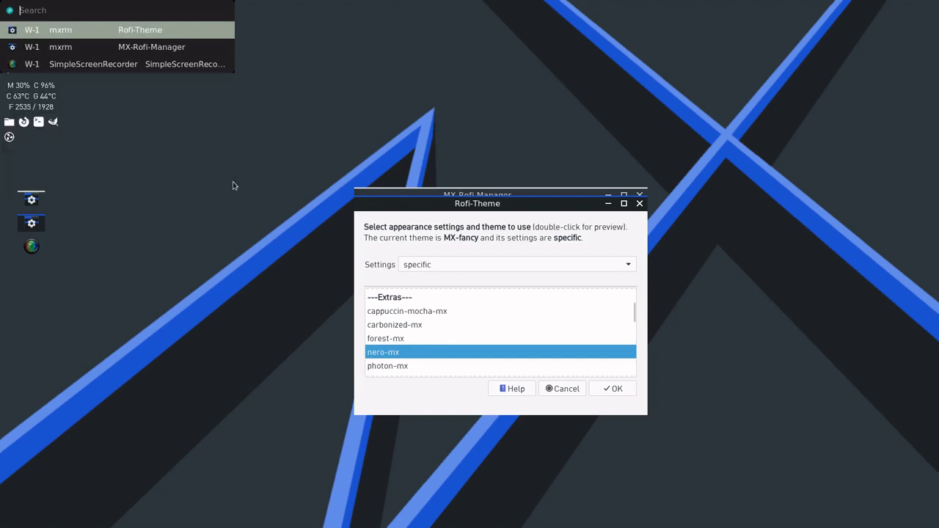
{"action": "key", "text": "shift+Right"}
{"action": "key", "text": "shift+Right"}
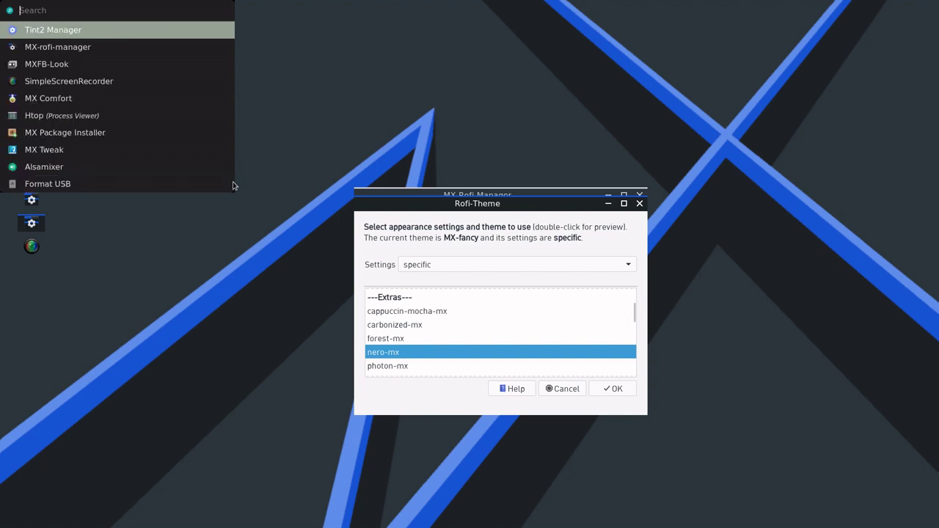
{"action": "key", "text": "shift+Right"}
{"action": "key", "text": "shift+Right"}
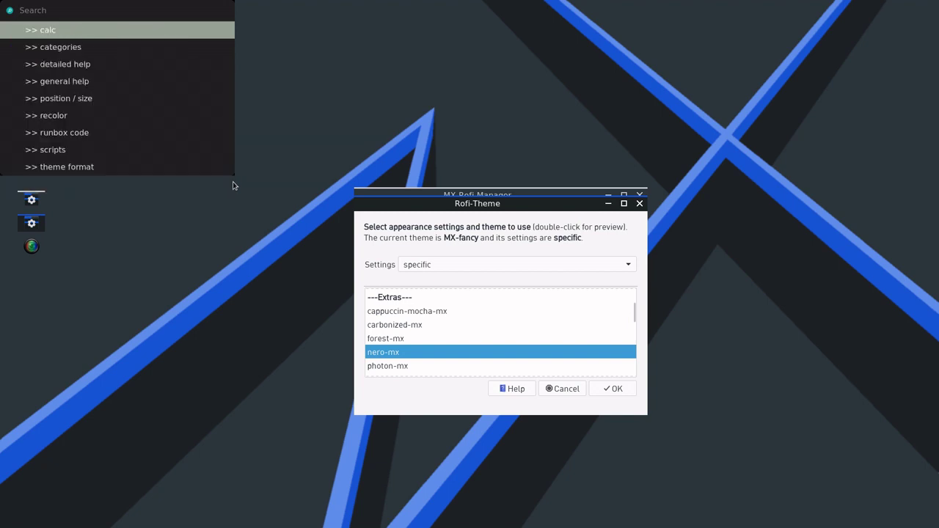
{"action": "key", "text": "Escape"}
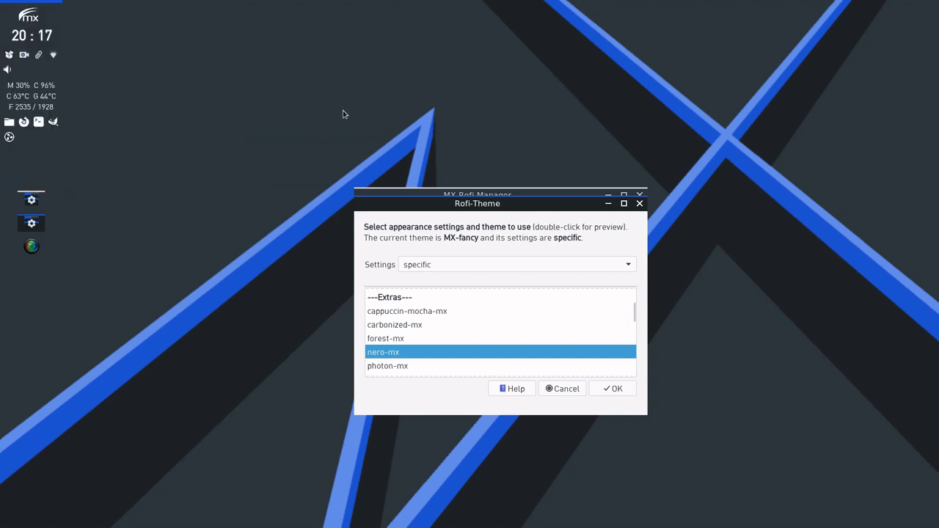
{"action": "left_click", "coordinate": [562, 389]}
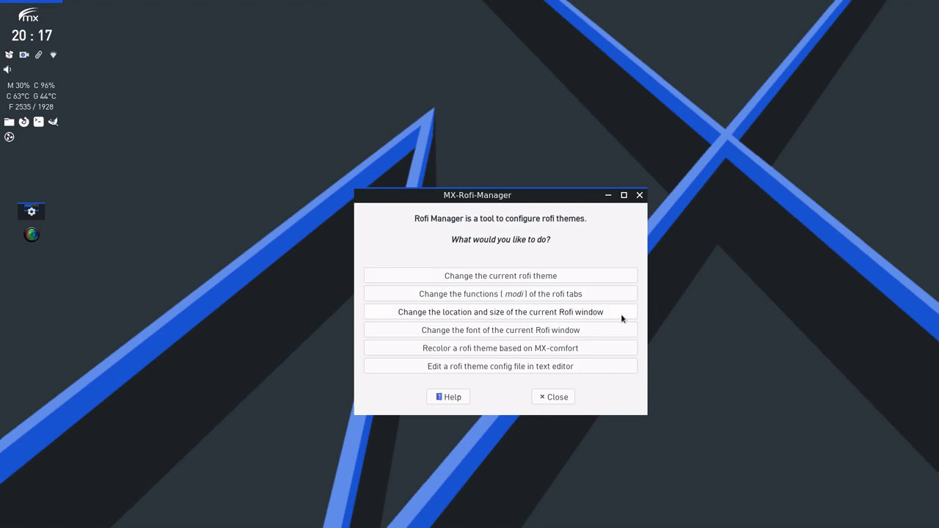
- Open the location and size settings of the current rofi window, and view the location choices and the positioning help
{"action": "left_click", "coordinate": [561, 313]}
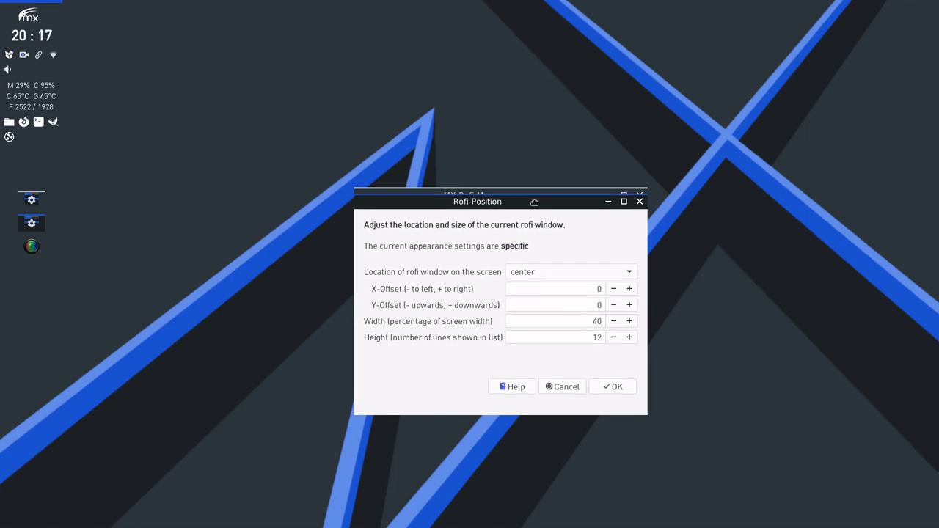
{"action": "left_click_drag", "start_coordinate": [534, 202], "coordinate": [534, 195]}
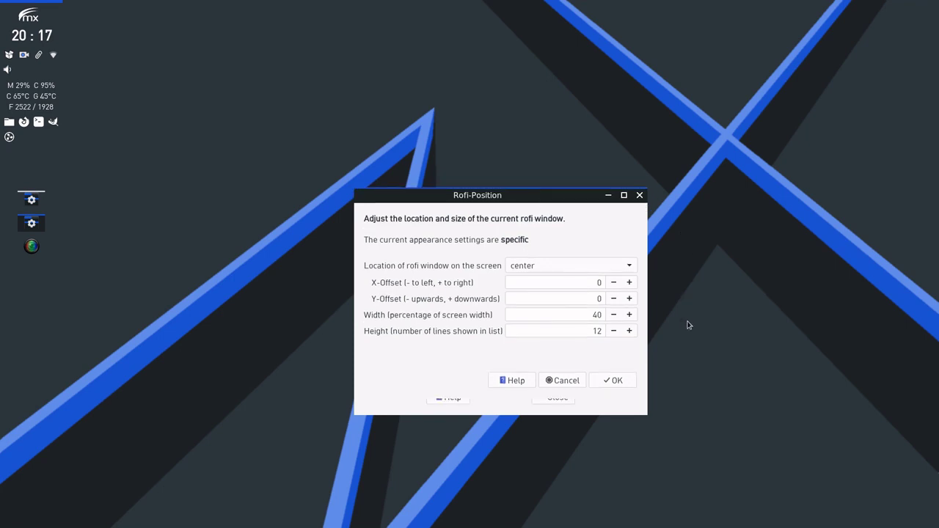
{"action": "left_click", "coordinate": [545, 267]}
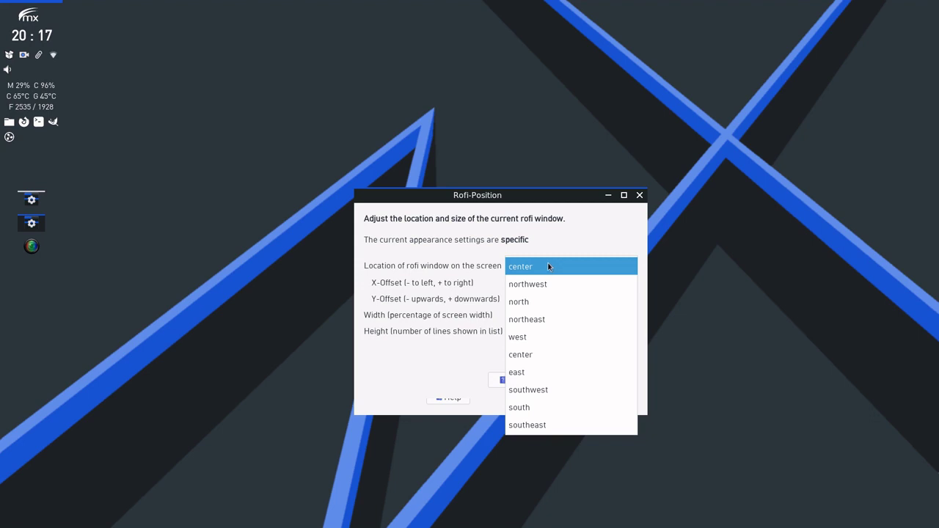
{"action": "left_click", "coordinate": [455, 255]}
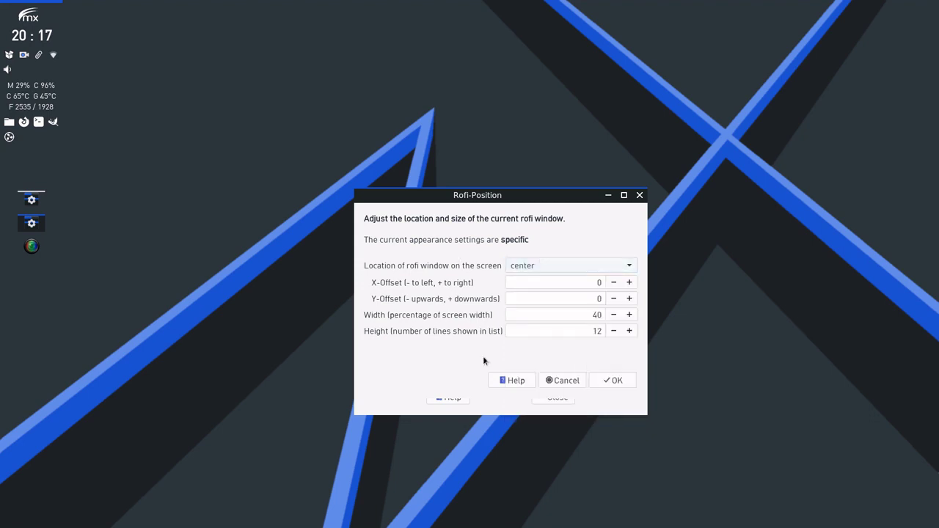
{"action": "left_click", "coordinate": [514, 380]}
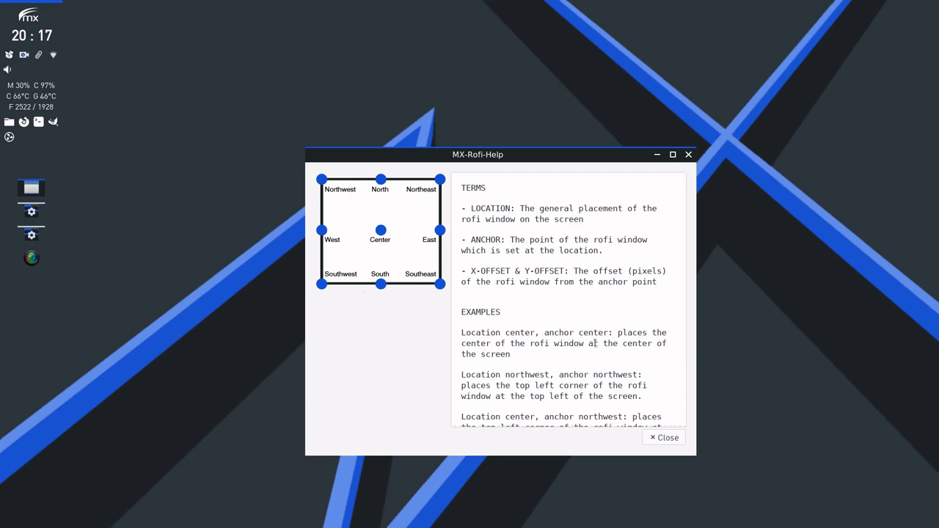
{"action": "left_click", "coordinate": [667, 441]}
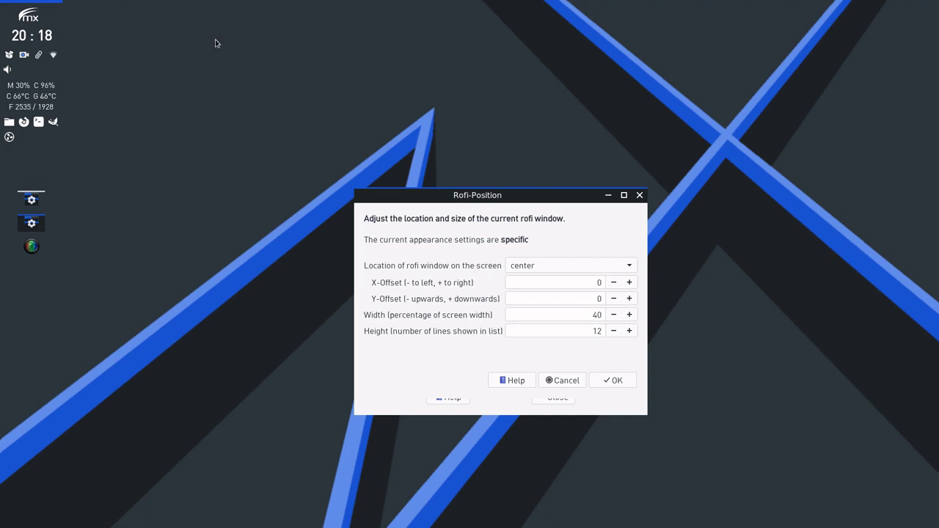
- Set the rofi window's location to northwest and its X-Offset to 100
{"action": "left_click", "coordinate": [540, 265]}
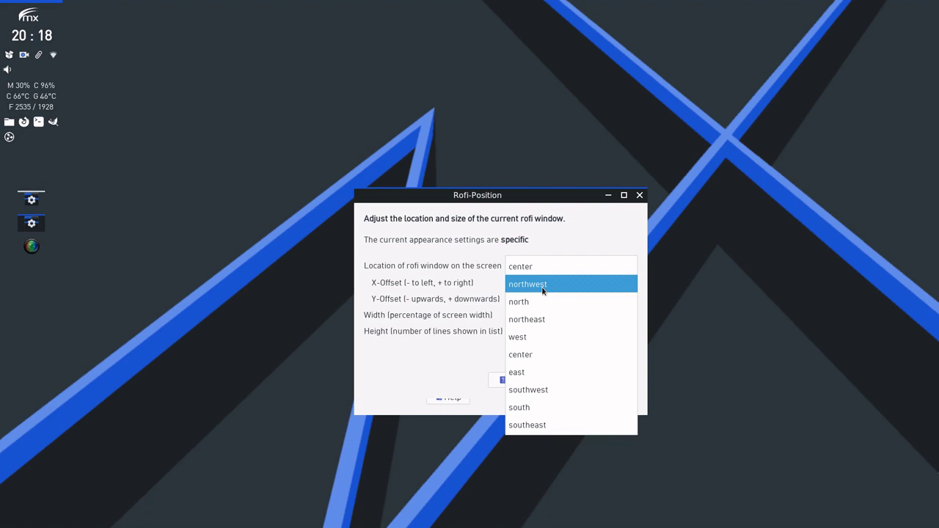
{"action": "left_click", "coordinate": [543, 286]}
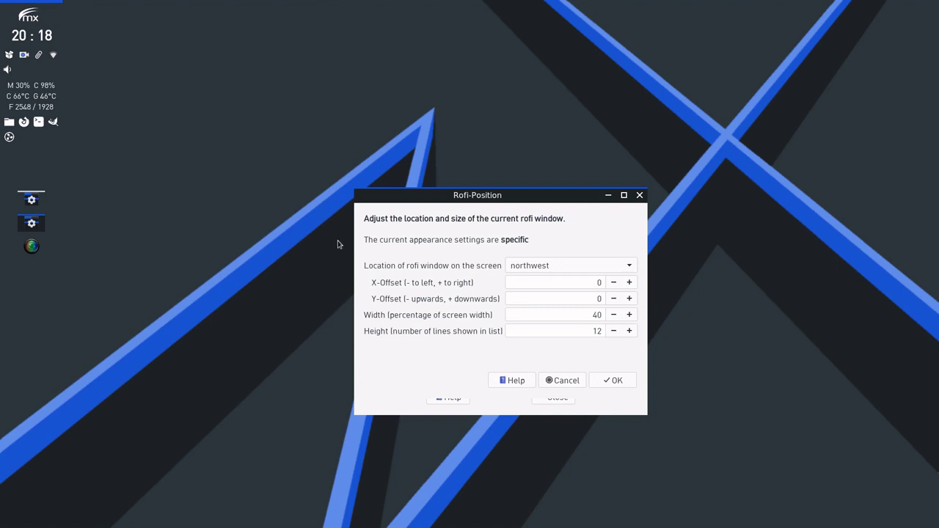
{"action": "double_click", "coordinate": [595, 285]}
{"action": "type", "text": "144"}
{"action": "left_click", "coordinate": [548, 299]}
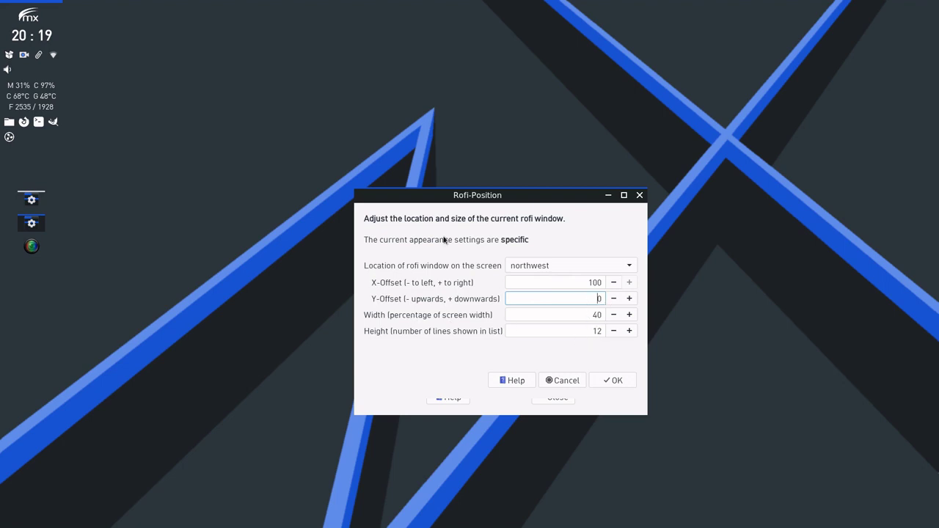
- Reduce the rofi window's width to 20 percent of the screen width
{"action": "left_click", "coordinate": [614, 315]}
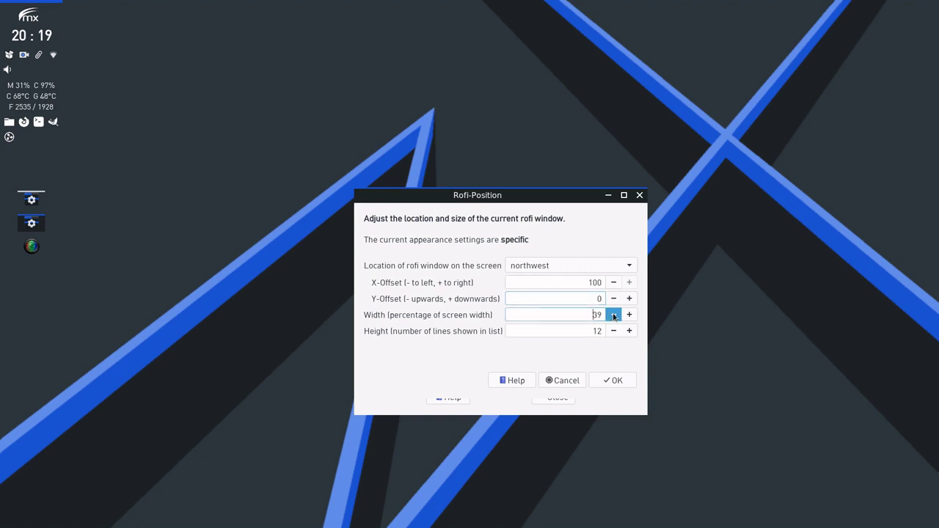
{"action": "left_click", "coordinate": [614, 314]}
{"action": "left_click", "coordinate": [614, 315]}
{"action": "left_click", "coordinate": [614, 314]}
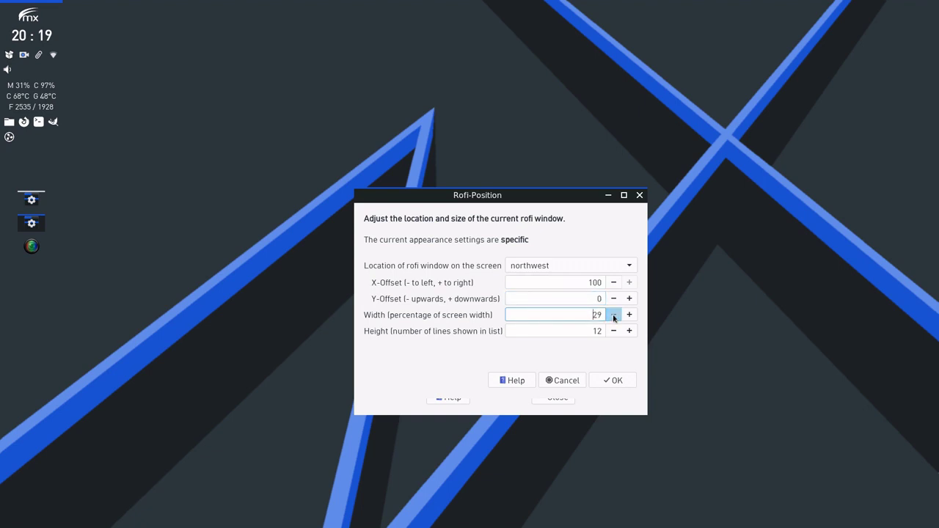
{"action": "left_click", "coordinate": [614, 314]}
{"action": "left_click", "coordinate": [613, 314]}
{"action": "left_click", "coordinate": [613, 315]}
{"action": "left_click", "coordinate": [613, 314]}
{"action": "left_click", "coordinate": [613, 314]}
{"action": "left_click", "coordinate": [613, 315]}
{"action": "left_click", "coordinate": [613, 315]}
{"action": "left_click", "coordinate": [614, 314]}
{"action": "left_click", "coordinate": [614, 314]}
- Reduce the rofi window's height to 6 lines shown in the list
{"action": "left_click", "coordinate": [614, 331]}
{"action": "left_click", "coordinate": [614, 331]}
{"action": "left_click", "coordinate": [614, 331]}
{"action": "left_click", "coordinate": [614, 330]}
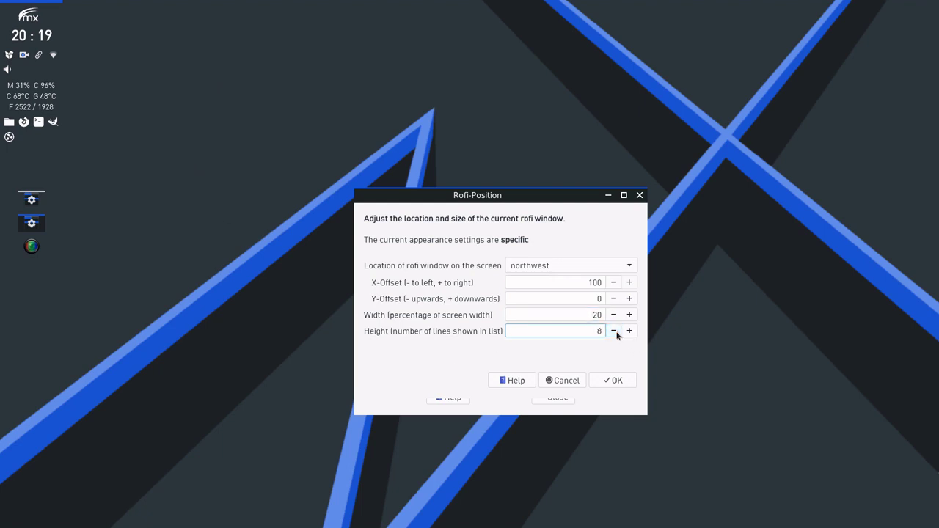
{"action": "left_click", "coordinate": [614, 331]}
{"action": "left_click", "coordinate": [614, 331]}
- Apply the position and size settings, and open the rofi launcher to check its placement before closing it
{"action": "left_click", "coordinate": [611, 380]}
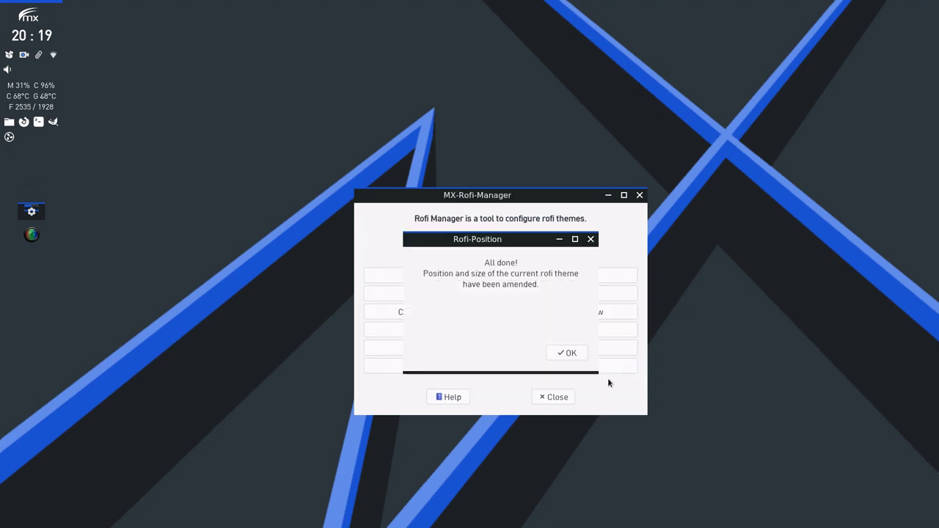
{"action": "left_click", "coordinate": [600, 340]}
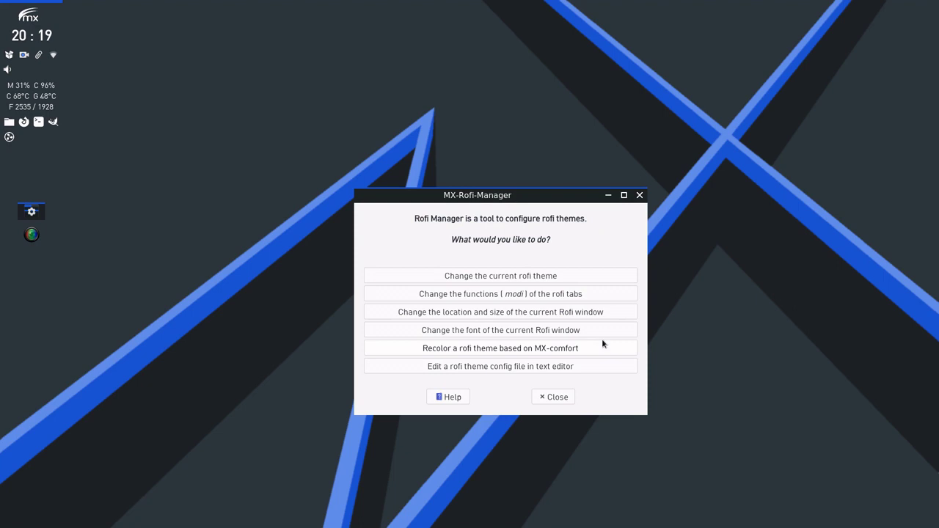
{"action": "key", "text": "super"}
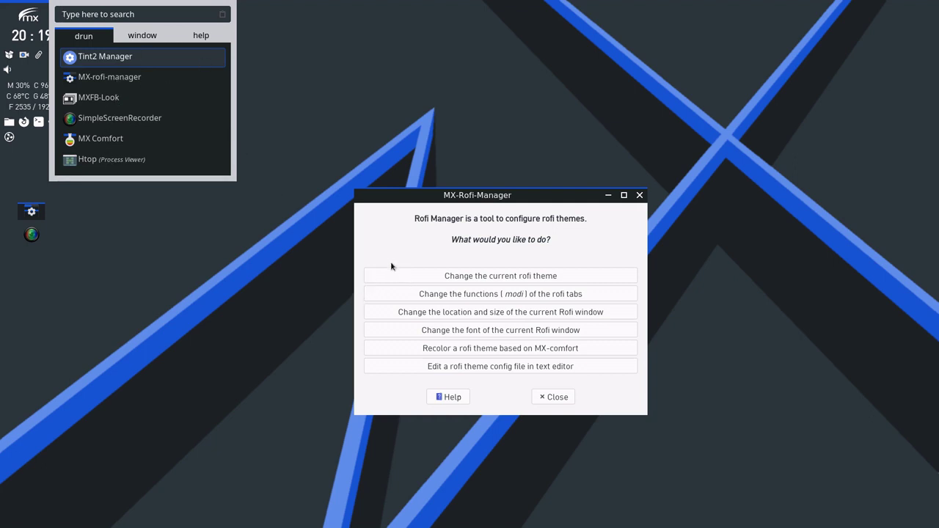
{"action": "key", "text": "Escape"}
- Apply the MX-fancy theme with global appearance settings and dismiss the confirmation
{"action": "left_click", "coordinate": [547, 278]}
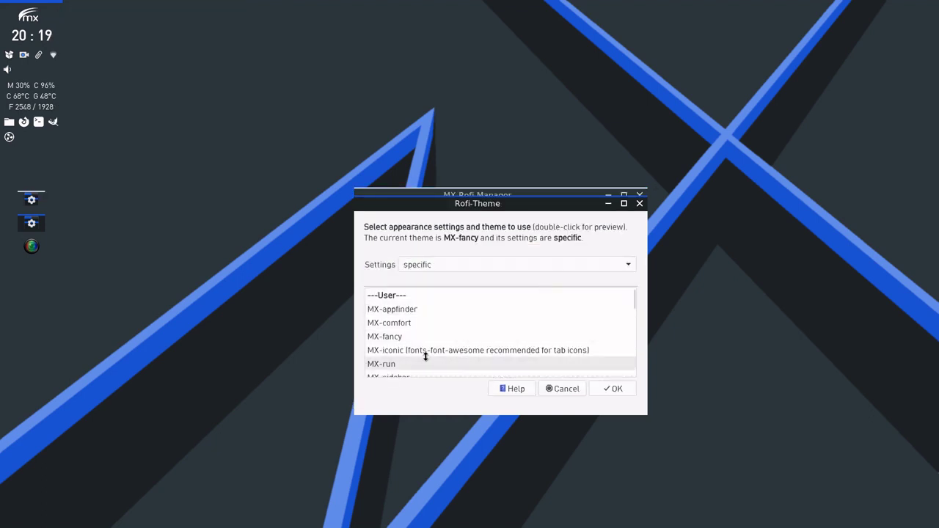
{"action": "left_click", "coordinate": [396, 336]}
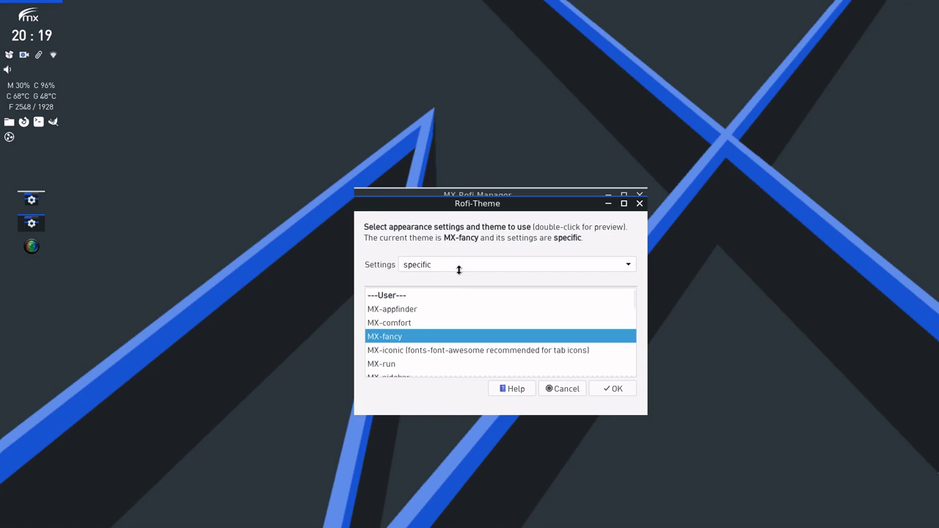
{"action": "left_click", "coordinate": [461, 264]}
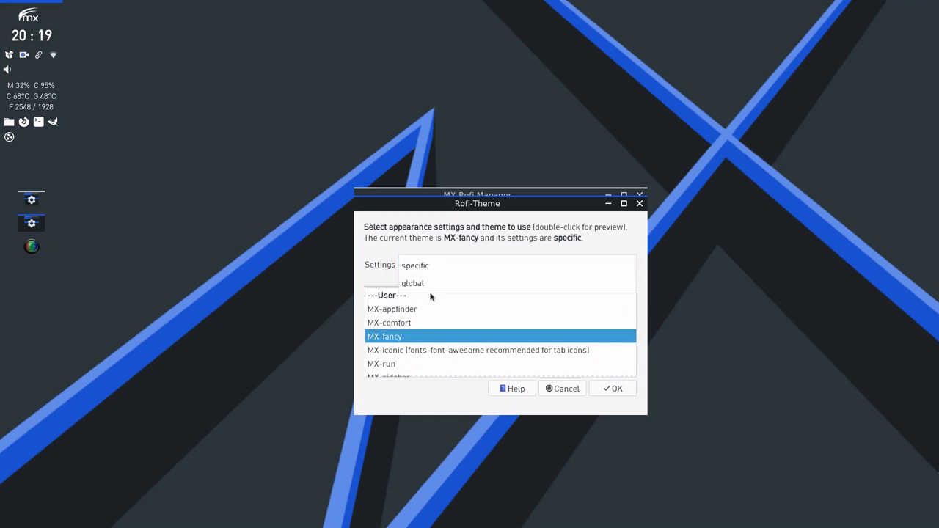
{"action": "left_click", "coordinate": [431, 285]}
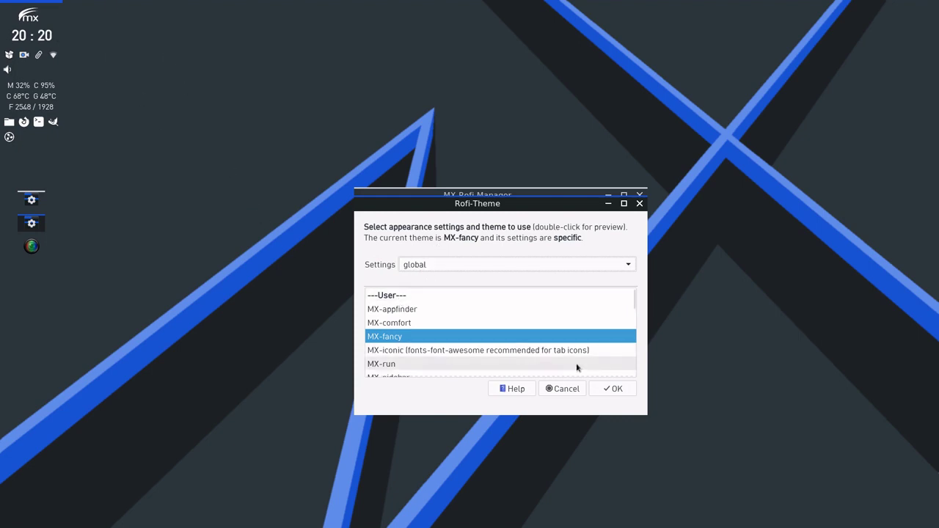
{"action": "left_click", "coordinate": [612, 389]}
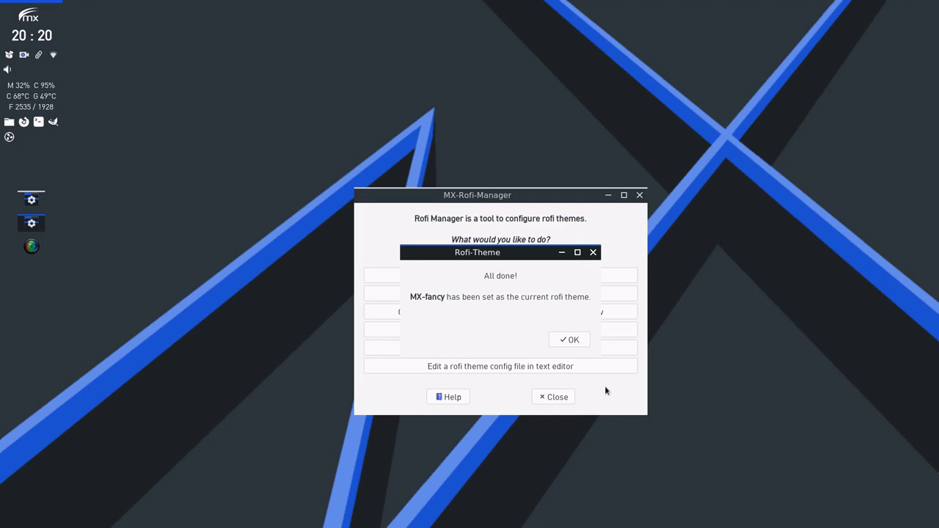
{"action": "left_click", "coordinate": [573, 341]}
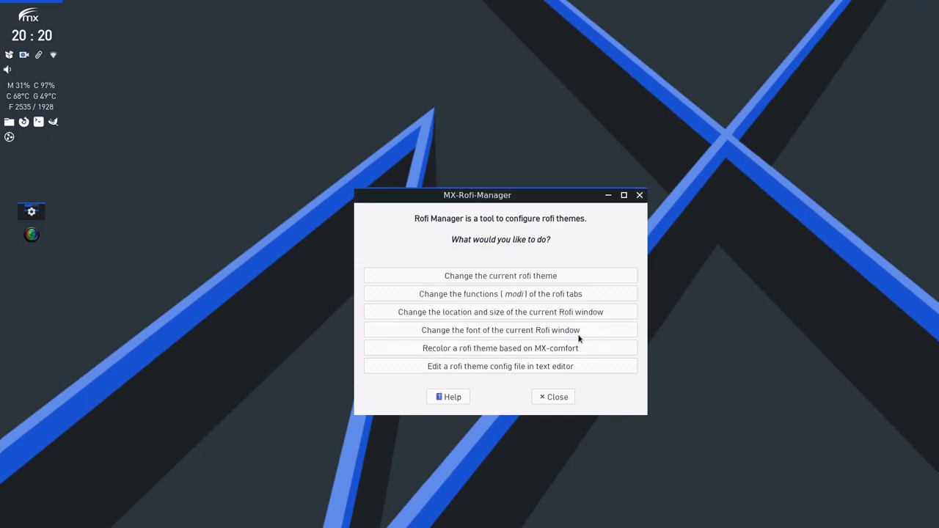
- View the rofi launcher with the global settings, close it and reopen the theme selection
{"action": "key", "text": "super"}
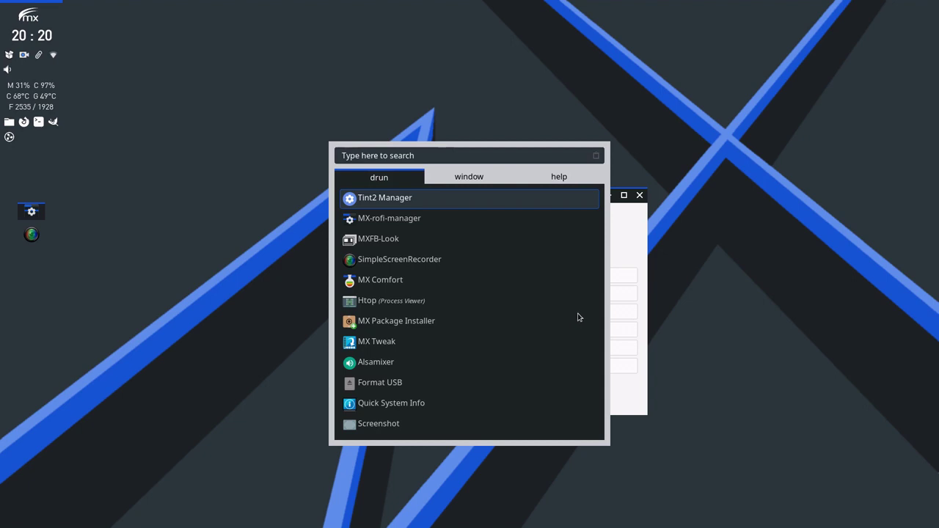
{"action": "left_click", "coordinate": [728, 294]}
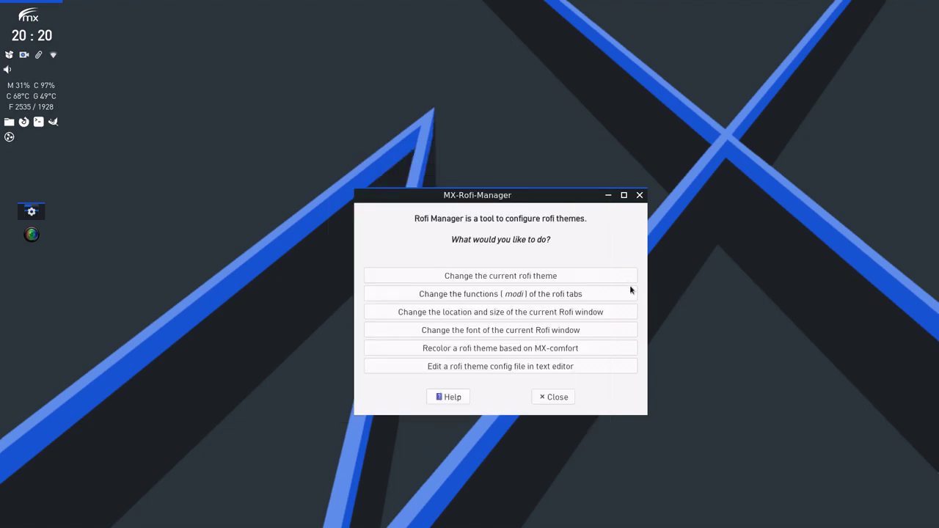
{"action": "left_click", "coordinate": [517, 282]}
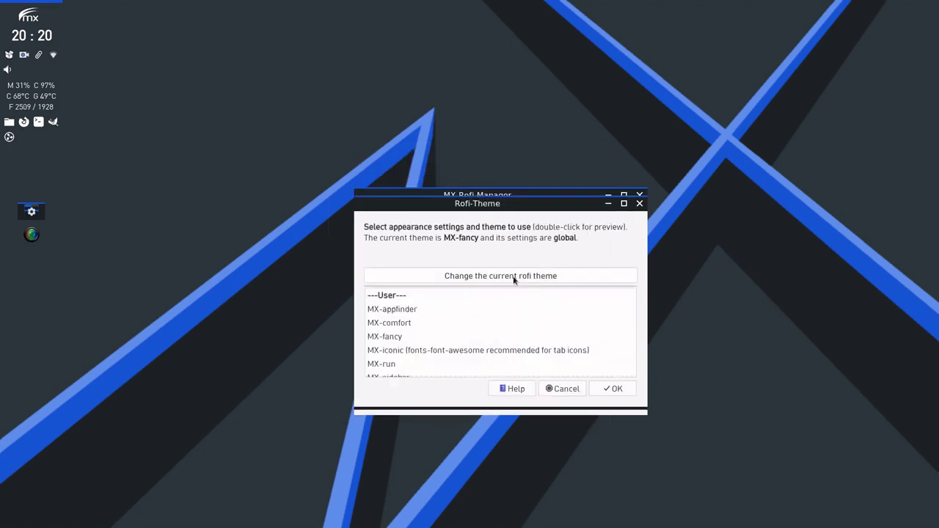
- Apply the MX-fancy theme with specific appearance settings, dismiss the confirmation, and view the rofi launcher before closing it
{"action": "left_click", "coordinate": [441, 264]}
{"action": "left_click", "coordinate": [441, 264]}
{"action": "left_click", "coordinate": [441, 263]}
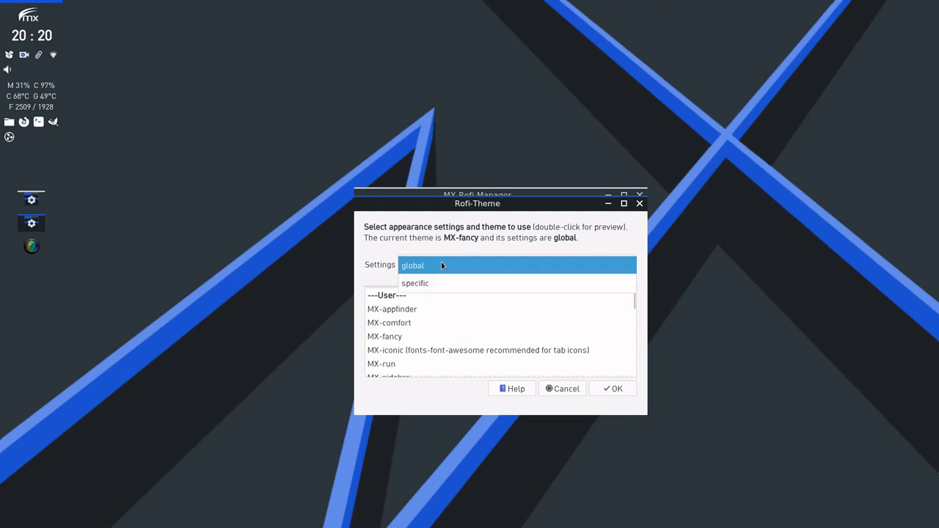
{"action": "left_click", "coordinate": [446, 285]}
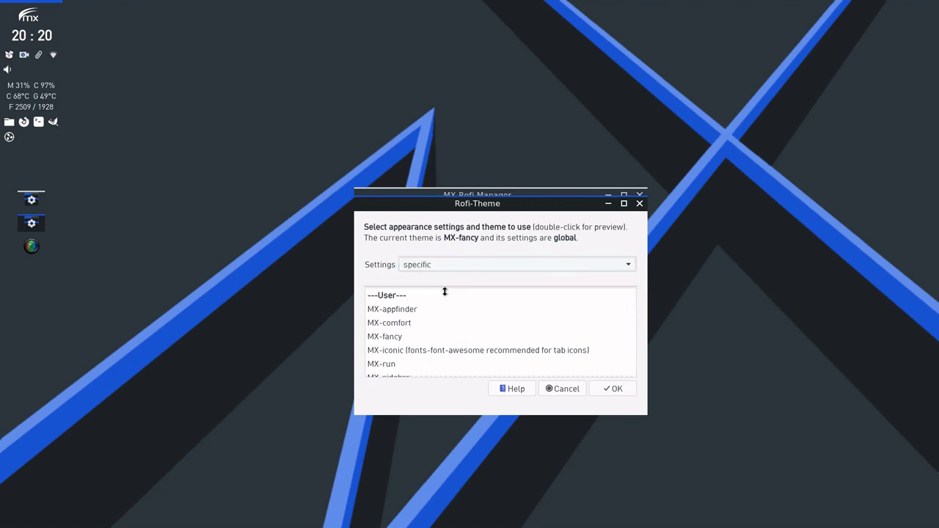
{"action": "left_click", "coordinate": [430, 337]}
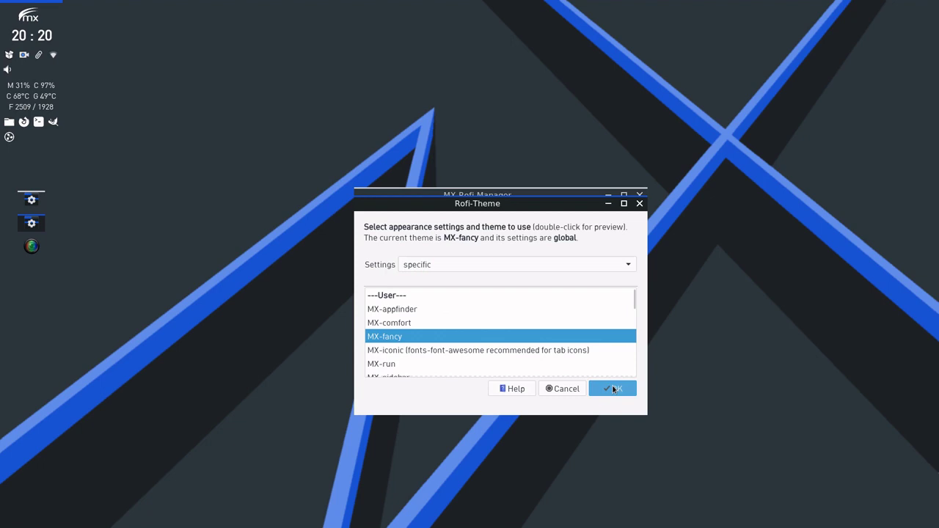
{"action": "left_click", "coordinate": [612, 389]}
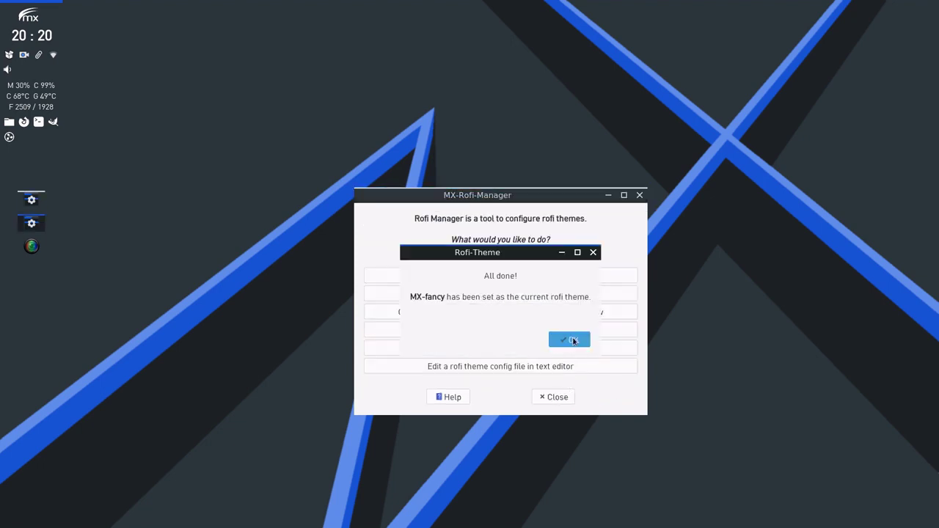
{"action": "left_click", "coordinate": [572, 341]}
{"action": "key", "text": "super+space"}
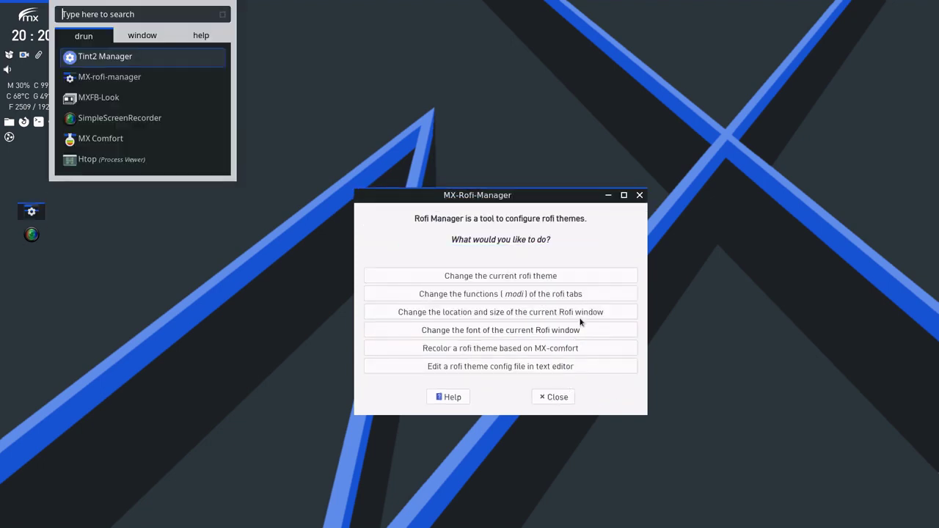
{"action": "left_click", "coordinate": [304, 281]}
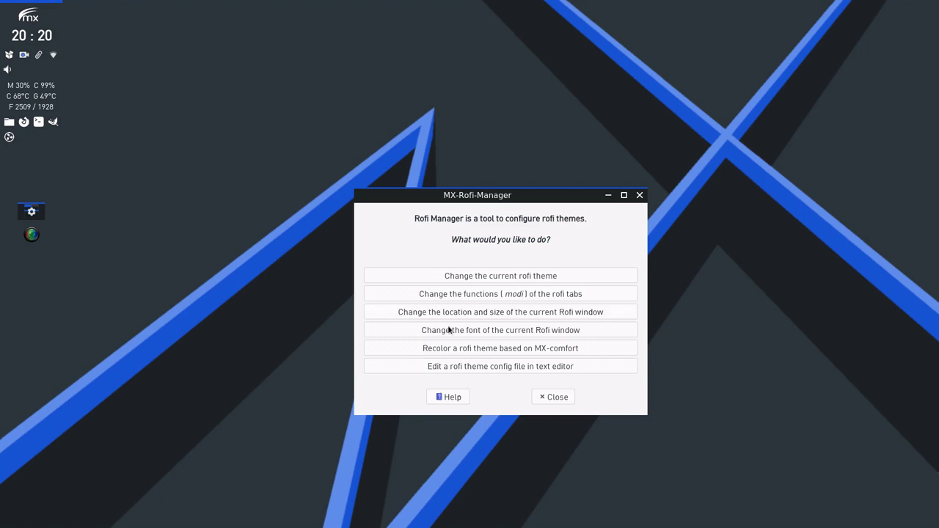
- Open the font settings of the current rofi window and choose the Nimbus Mono PS Regular font
{"action": "left_click", "coordinate": [611, 334]}
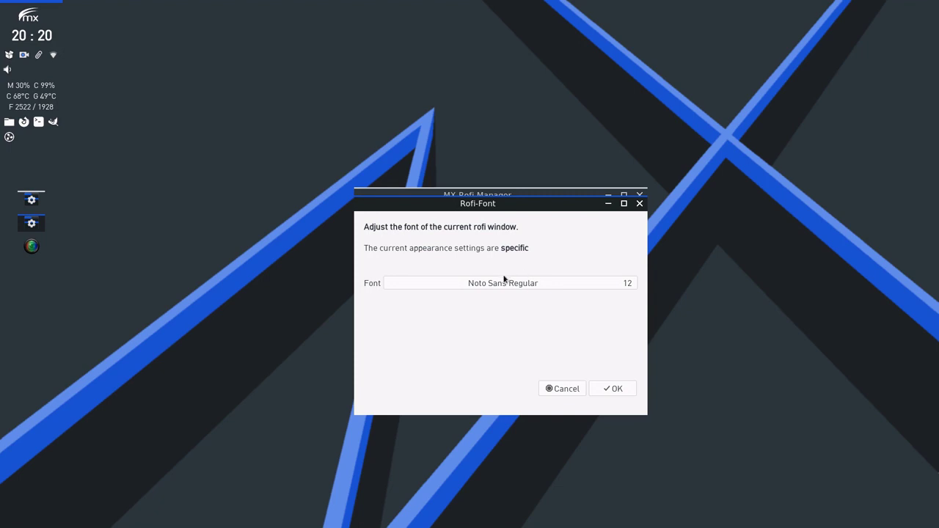
{"action": "left_click", "coordinate": [545, 285]}
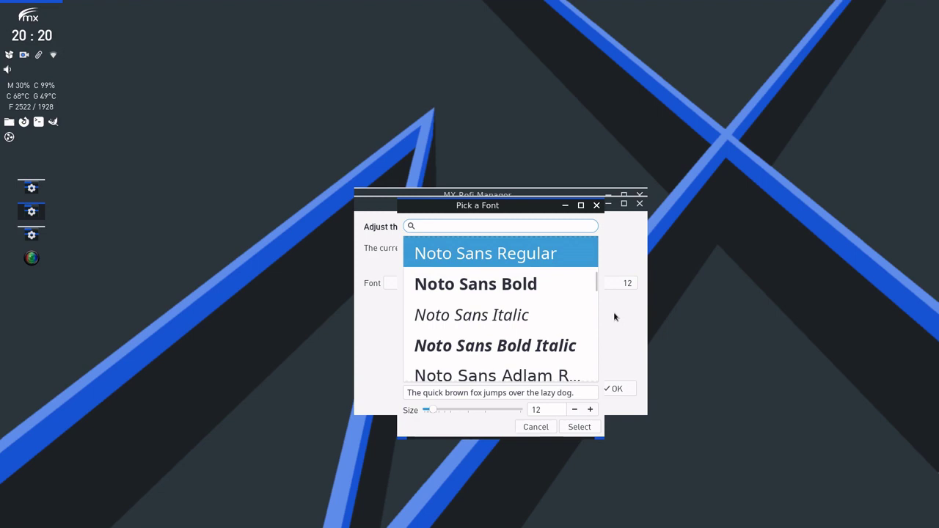
{"action": "scroll", "coordinate": [550, 330], "scroll_direction": "up", "scroll_amount": 5}
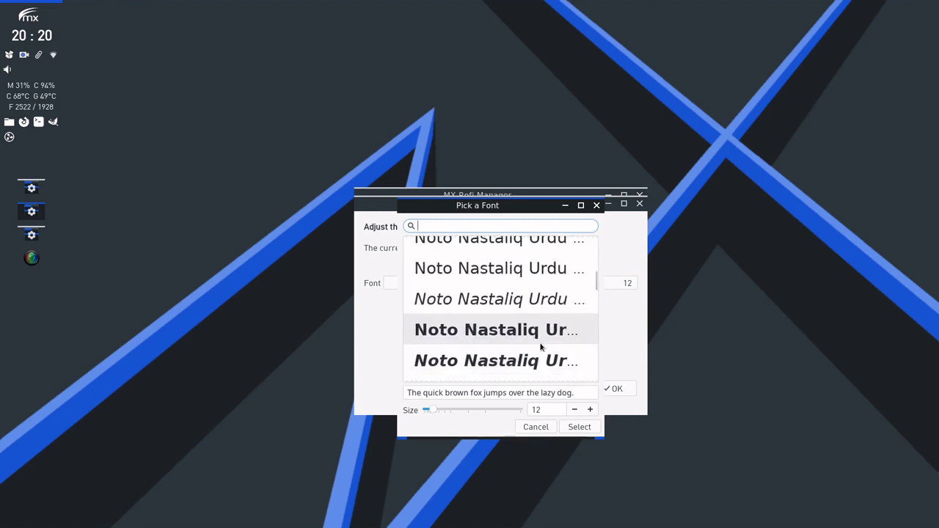
{"action": "scroll", "coordinate": [541, 347], "scroll_direction": "up", "scroll_amount": 6}
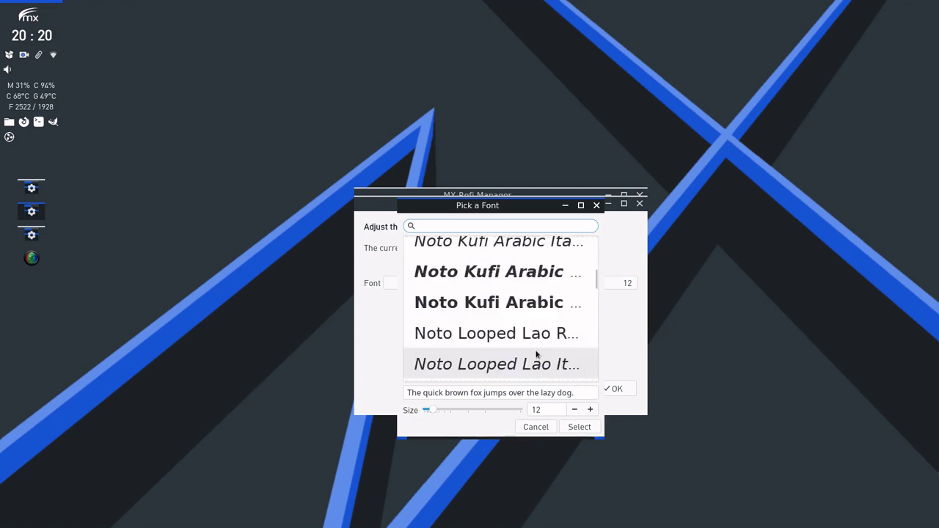
{"action": "scroll", "coordinate": [536, 354], "scroll_direction": "up", "scroll_amount": 7}
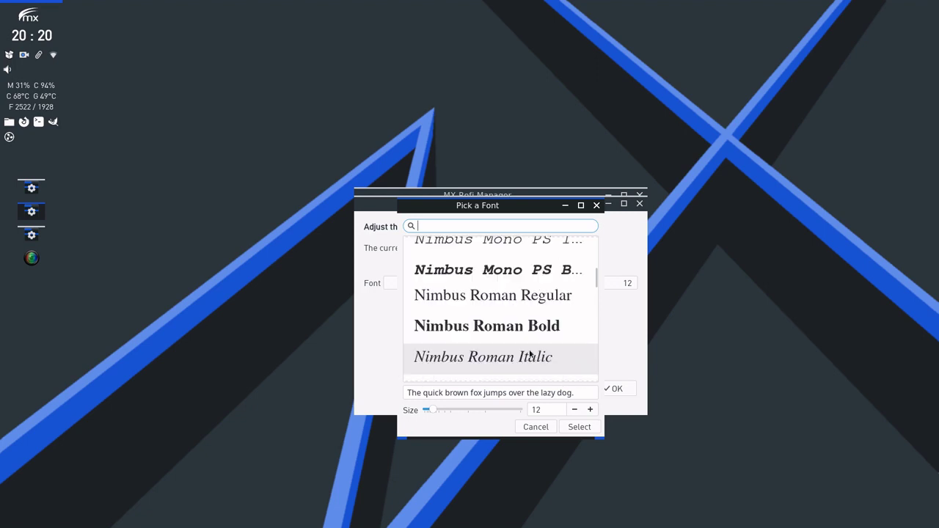
{"action": "scroll", "coordinate": [531, 355], "scroll_direction": "up", "scroll_amount": 4}
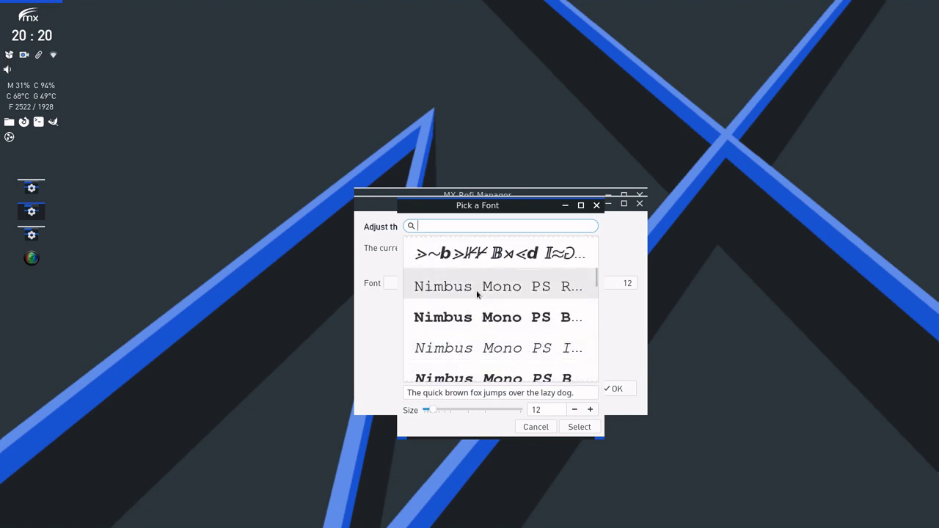
{"action": "left_click", "coordinate": [463, 289]}
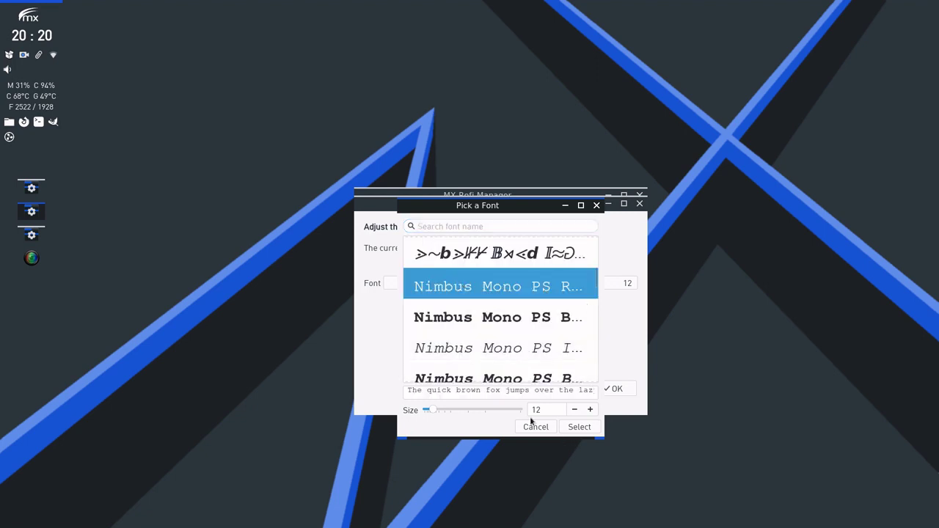
- Set the font size to 16 and apply the font change, checking it in the rofi launcher before closing the launcher
{"action": "double_click", "coordinate": [590, 411]}
{"action": "left_click", "coordinate": [591, 410]}
{"action": "left_click", "coordinate": [591, 410]}
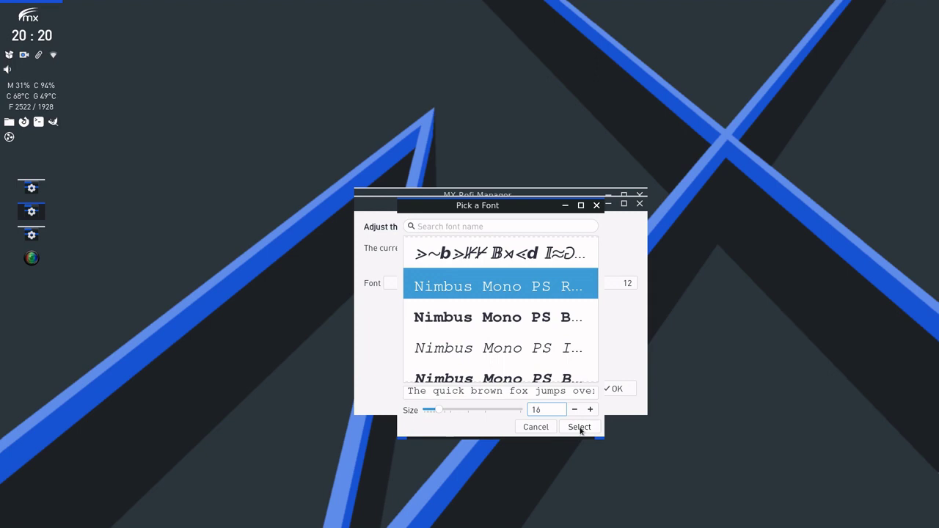
{"action": "left_click", "coordinate": [580, 427]}
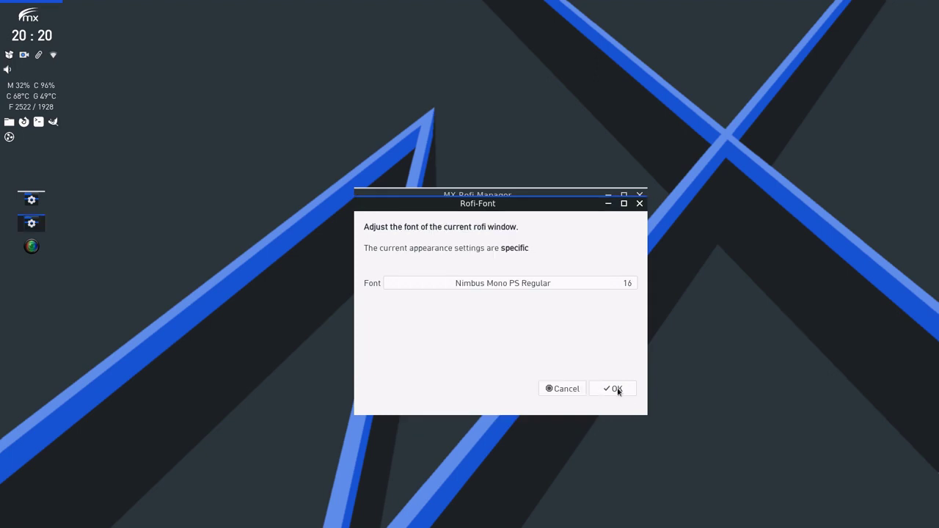
{"action": "left_click", "coordinate": [616, 389]}
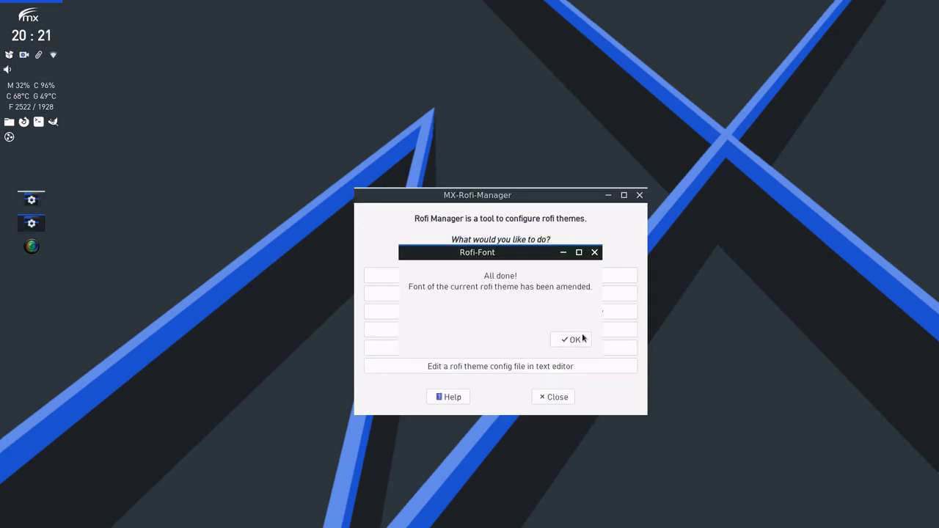
{"action": "left_click", "coordinate": [573, 338]}
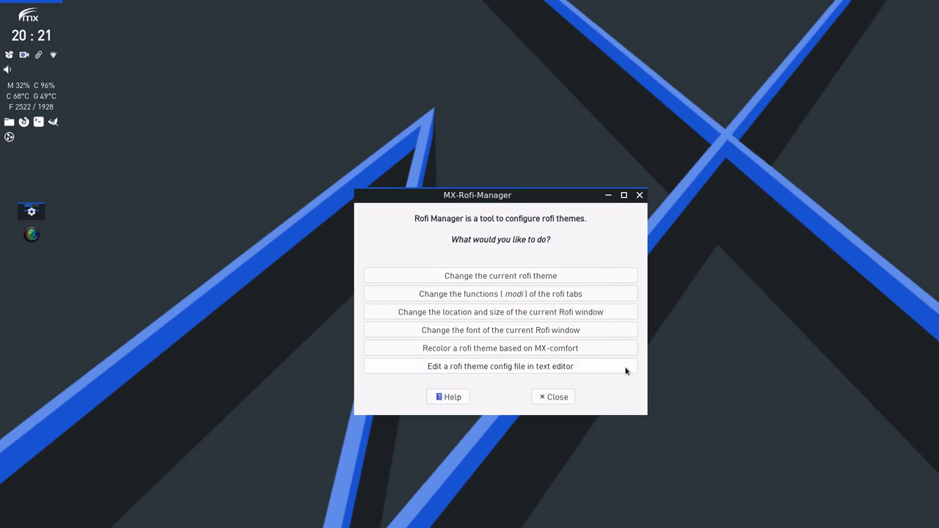
{"action": "key", "text": "super"}
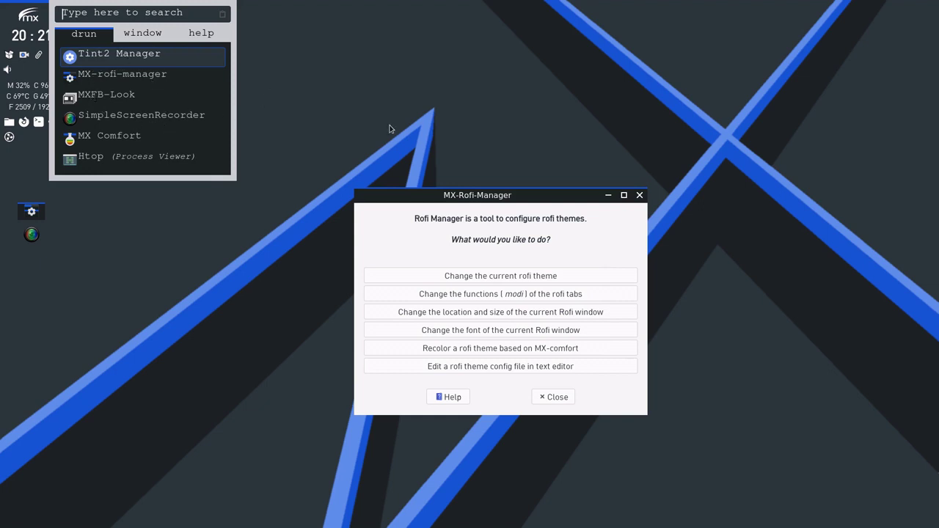
{"action": "key", "text": "Escape"}
- Apply MX-fancy with global appearance settings and look at the rofi launcher with them before closing it
{"action": "left_click", "coordinate": [498, 278]}
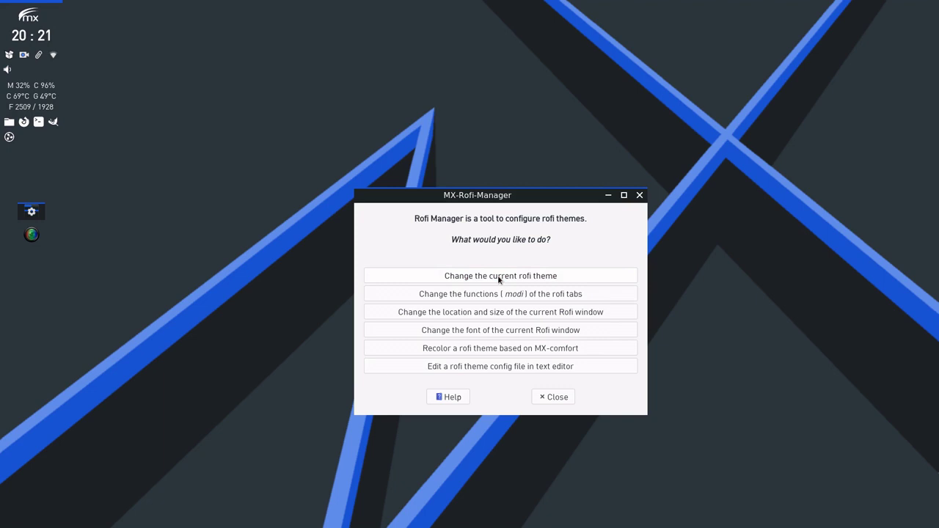
{"action": "left_click", "coordinate": [450, 266]}
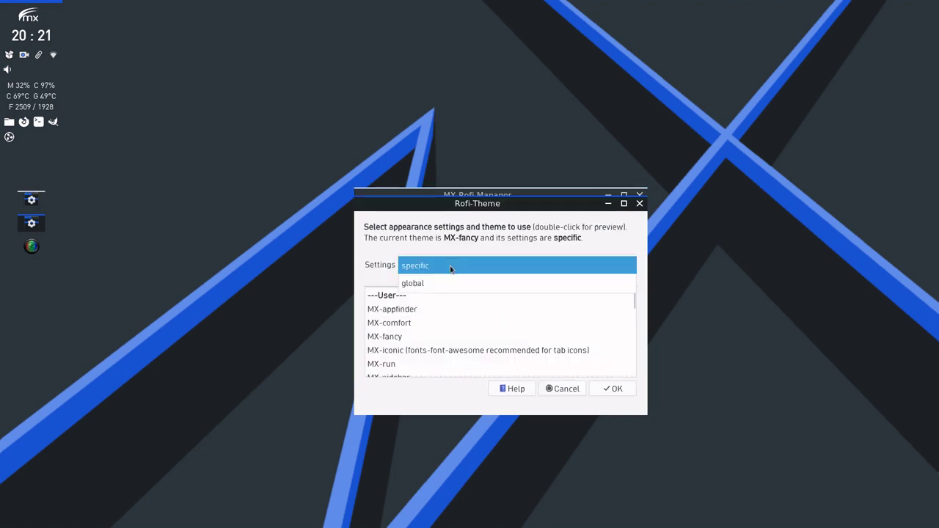
{"action": "left_click", "coordinate": [447, 284]}
{"action": "left_click", "coordinate": [411, 336]}
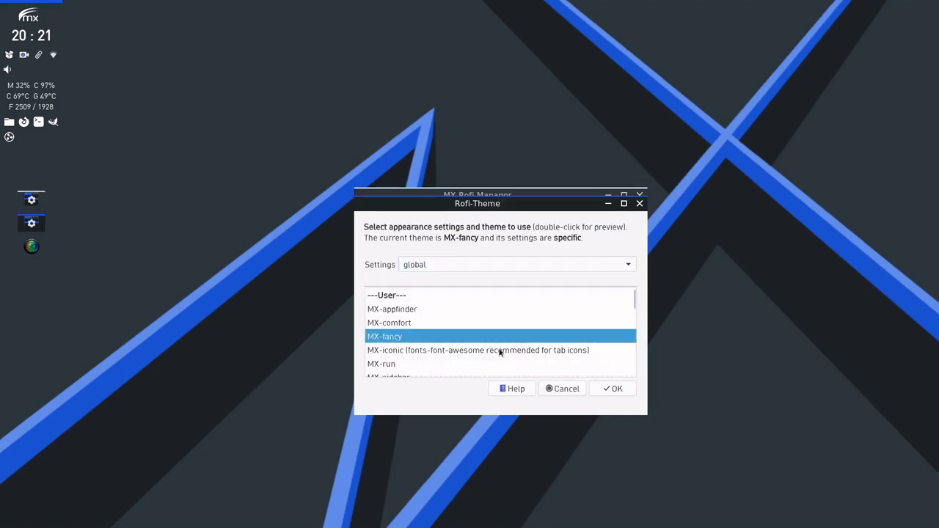
{"action": "left_click", "coordinate": [607, 388]}
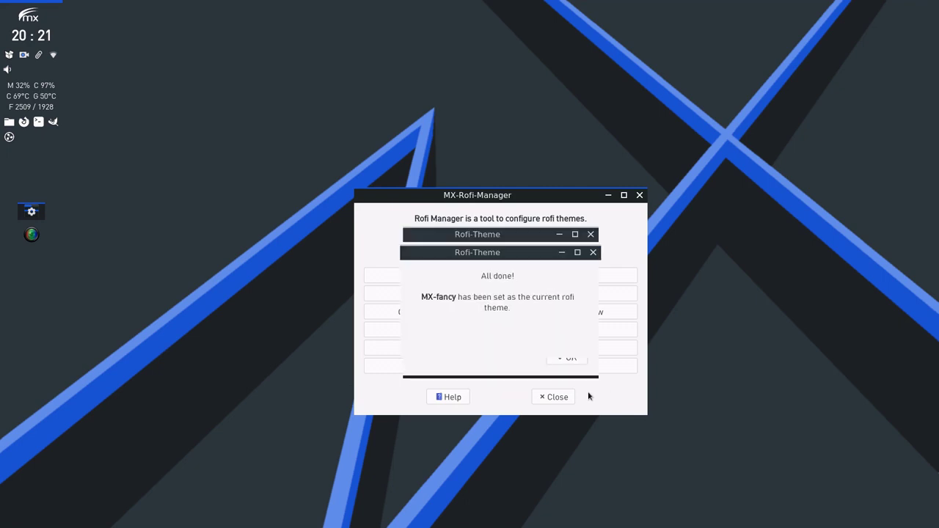
{"action": "left_click", "coordinate": [572, 339]}
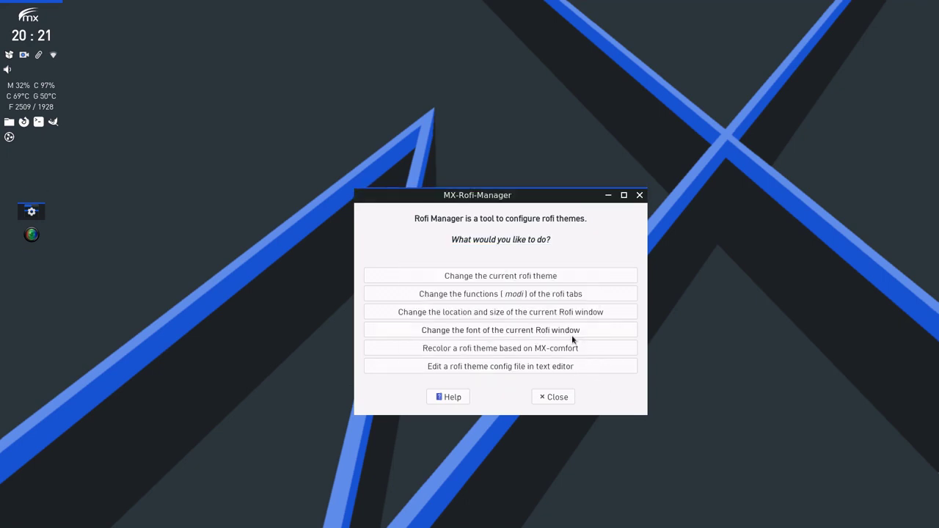
{"action": "key", "text": "super+space"}
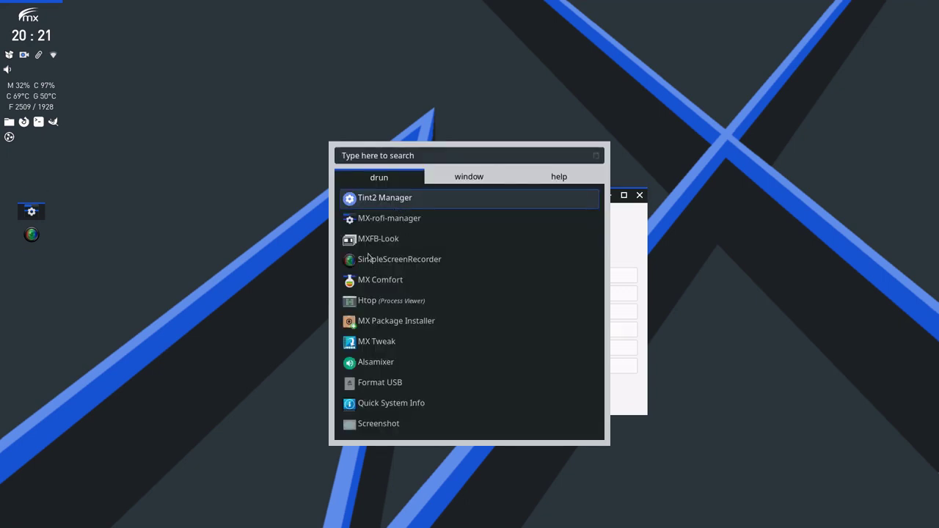
{"action": "left_click", "coordinate": [715, 254]}
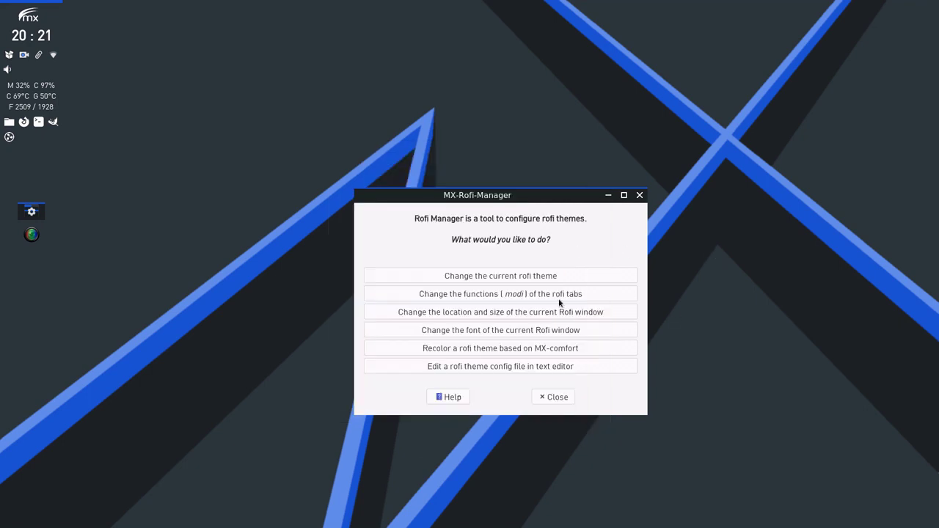
- Switch the MX-fancy theme back to specific appearance settings and dismiss the confirmation
{"action": "left_click", "coordinate": [510, 275]}
{"action": "left_click", "coordinate": [426, 268]}
{"action": "left_click", "coordinate": [427, 281]}
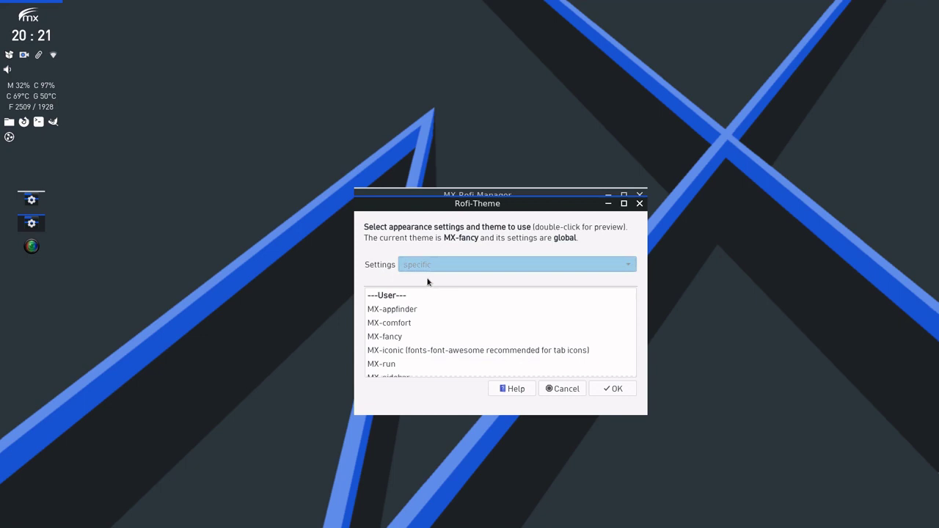
{"action": "left_click", "coordinate": [403, 336]}
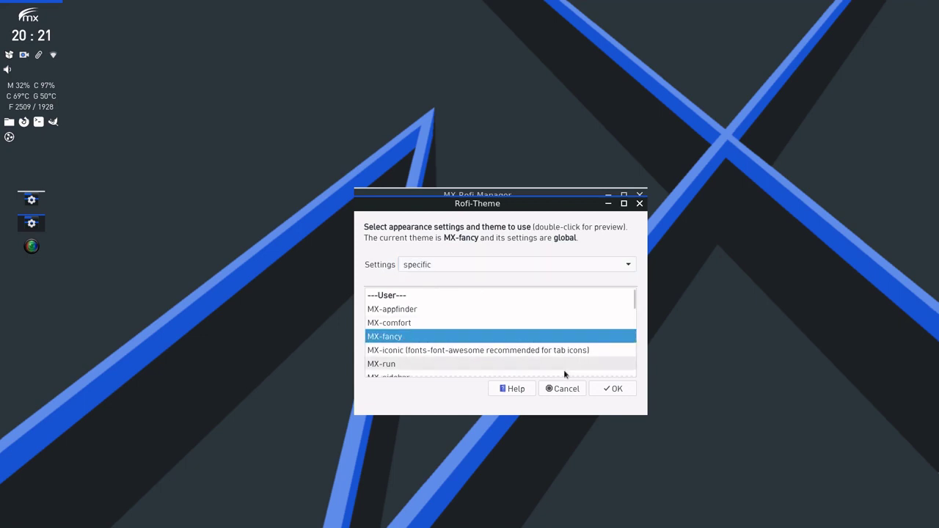
{"action": "left_click", "coordinate": [616, 389]}
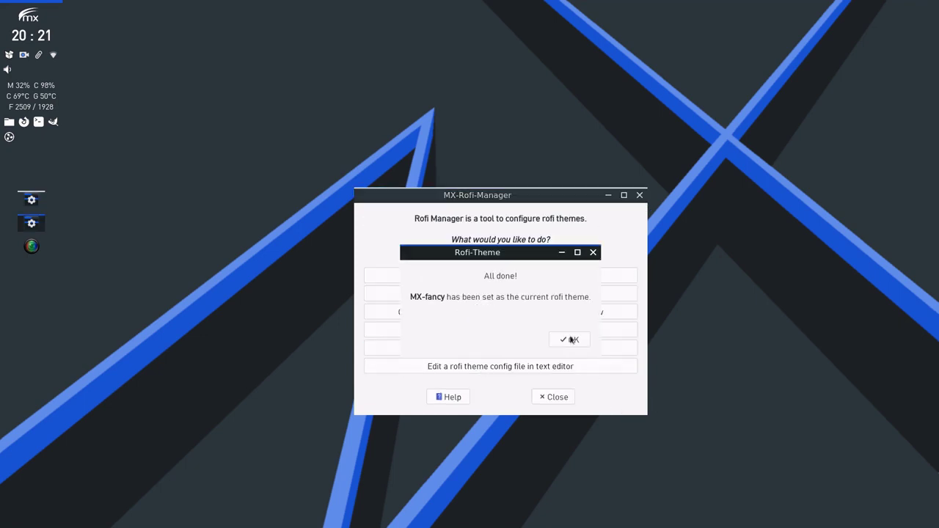
{"action": "left_click", "coordinate": [571, 340]}
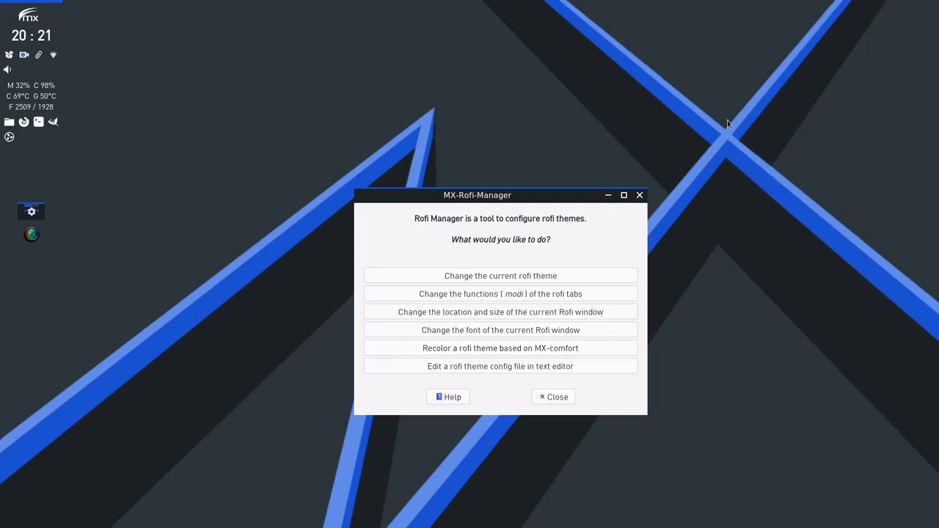
- Start recoloring a rofi theme with MX-comfort as the starting point, and consult the recolor help for the color areas
{"action": "left_click", "coordinate": [554, 350]}
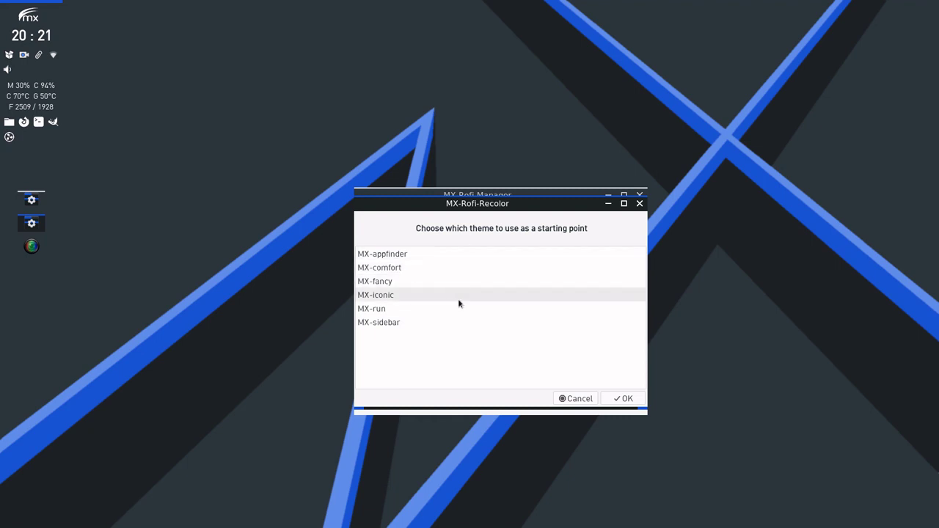
{"action": "left_click", "coordinate": [402, 267]}
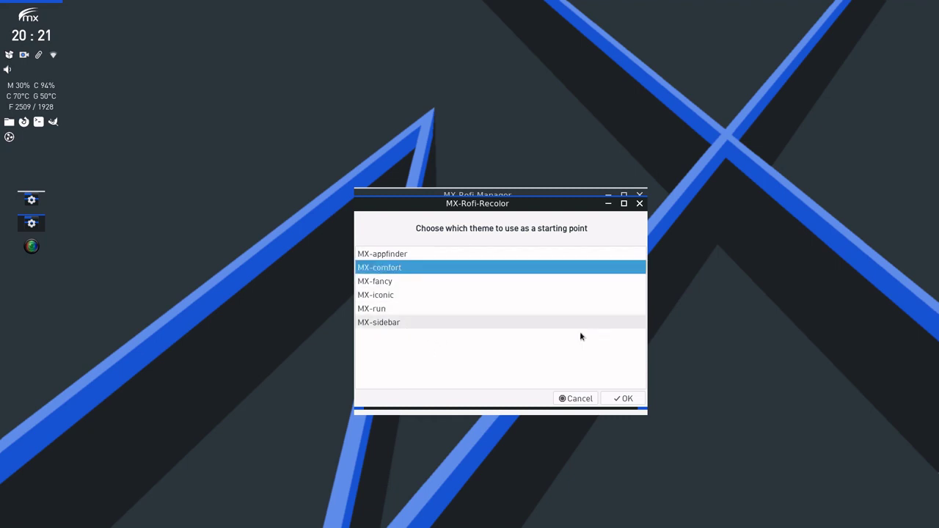
{"action": "left_click", "coordinate": [618, 399]}
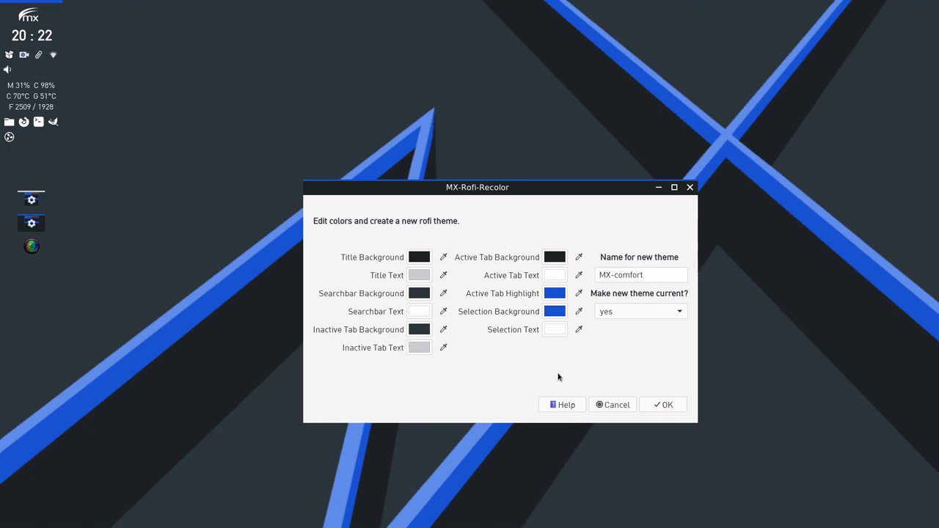
{"action": "left_click", "coordinate": [567, 405]}
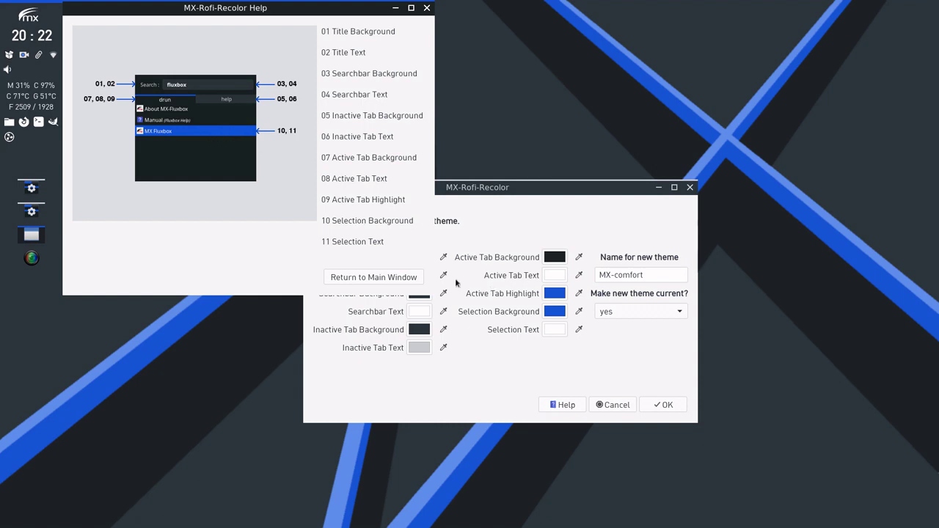
{"action": "left_click", "coordinate": [373, 277]}
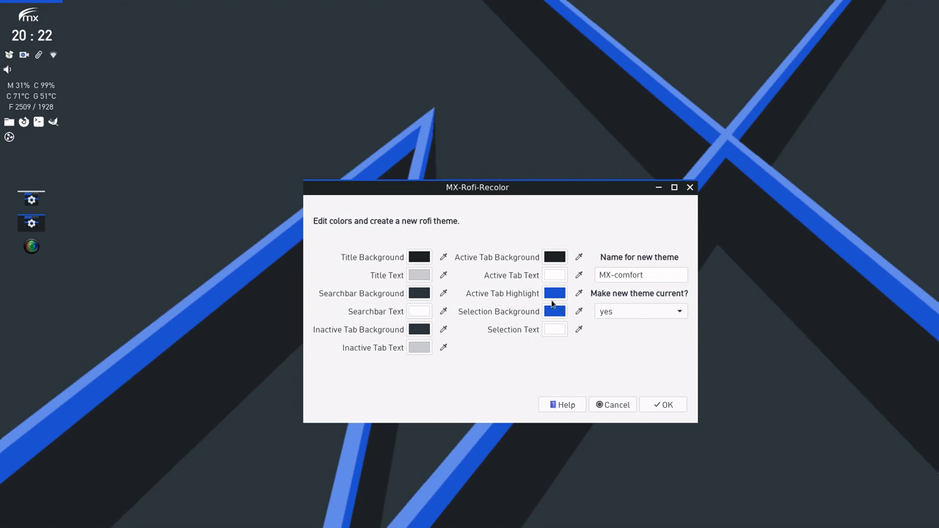
- Set the active tab highlight to a palette orange and sample that same orange, #E66100, for the selection background
{"action": "left_click", "coordinate": [550, 294]}
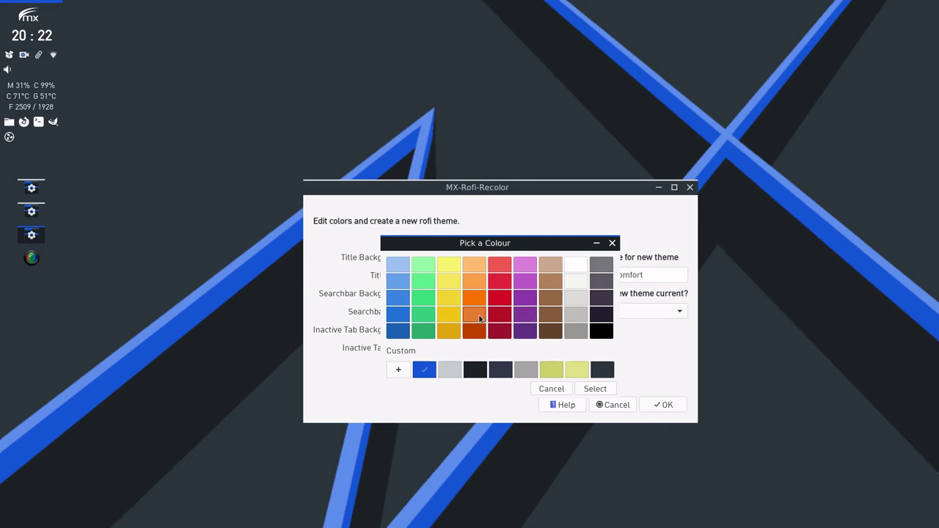
{"action": "left_click", "coordinate": [595, 388]}
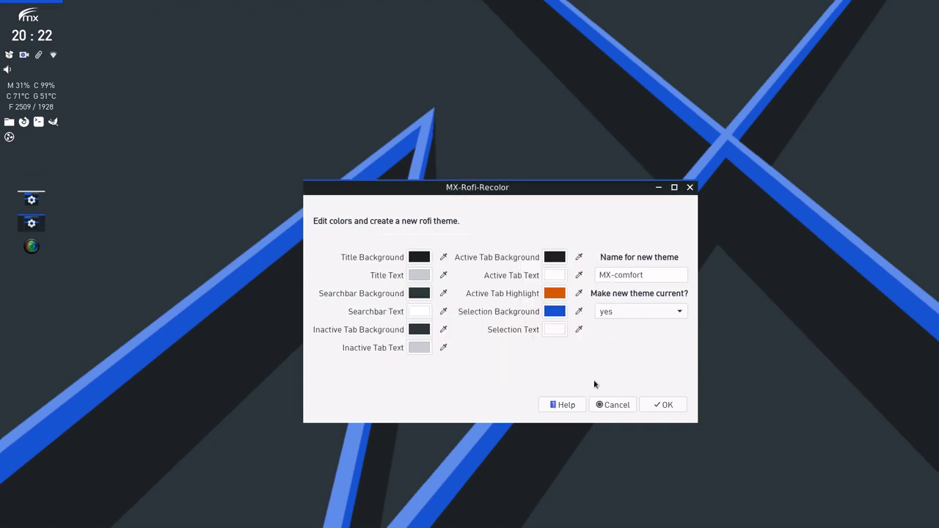
{"action": "left_click", "coordinate": [580, 312]}
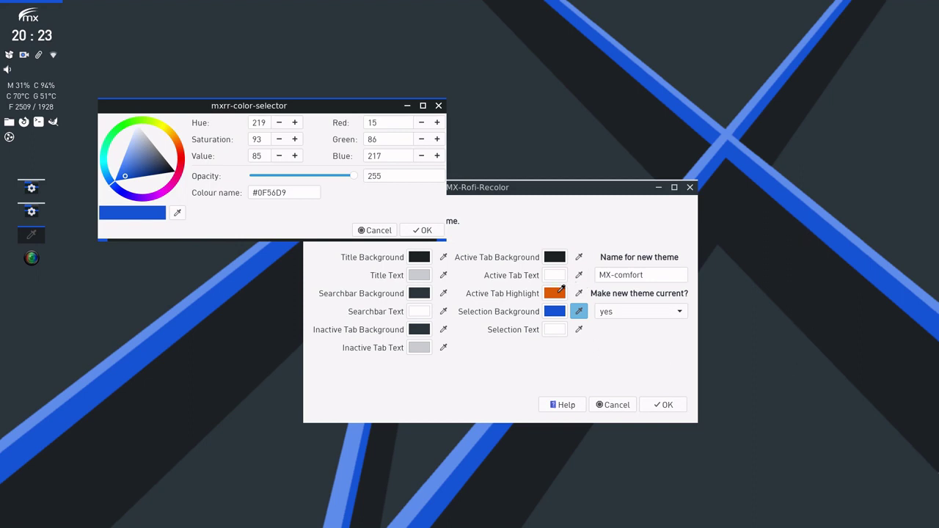
{"action": "left_click", "coordinate": [562, 290]}
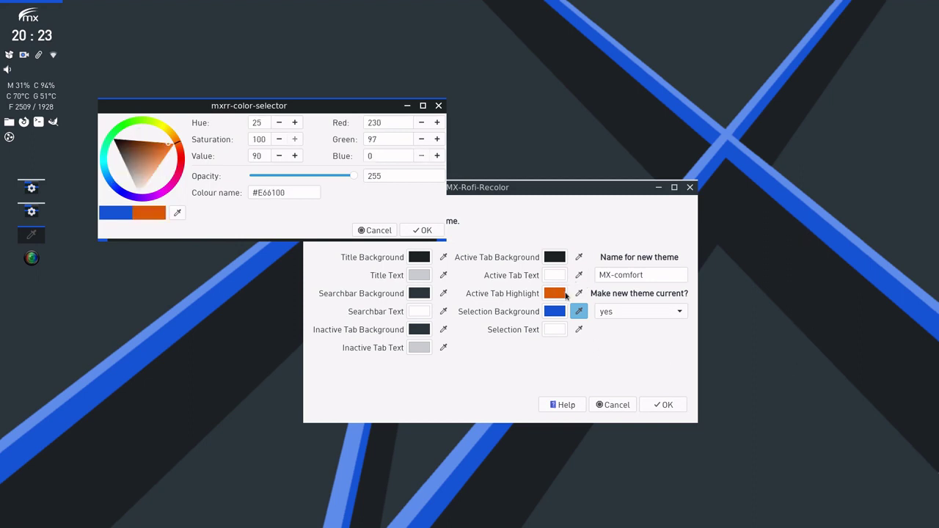
{"action": "left_click", "coordinate": [425, 230]}
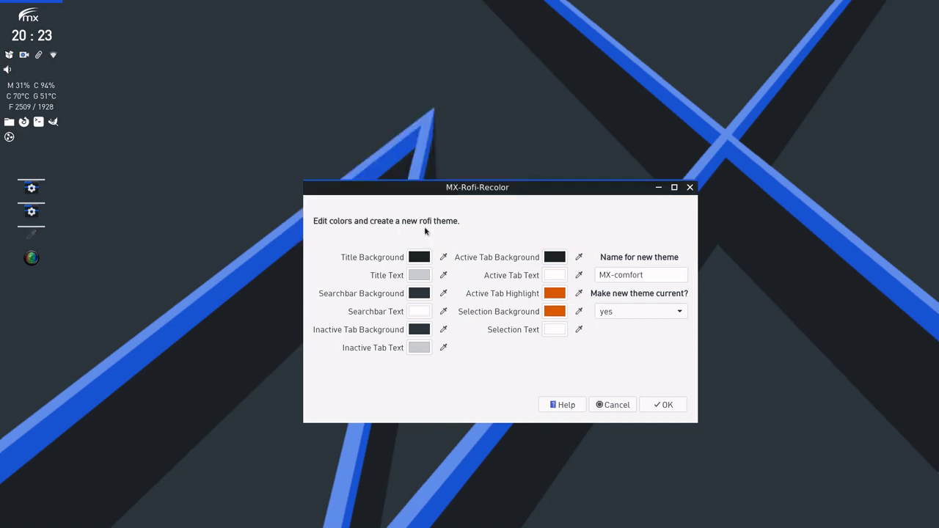
- Create the recolored theme as MX-comfort-orange, then check its colors in the rofi launcher before closing the launcher
{"action": "left_click", "coordinate": [669, 276]}
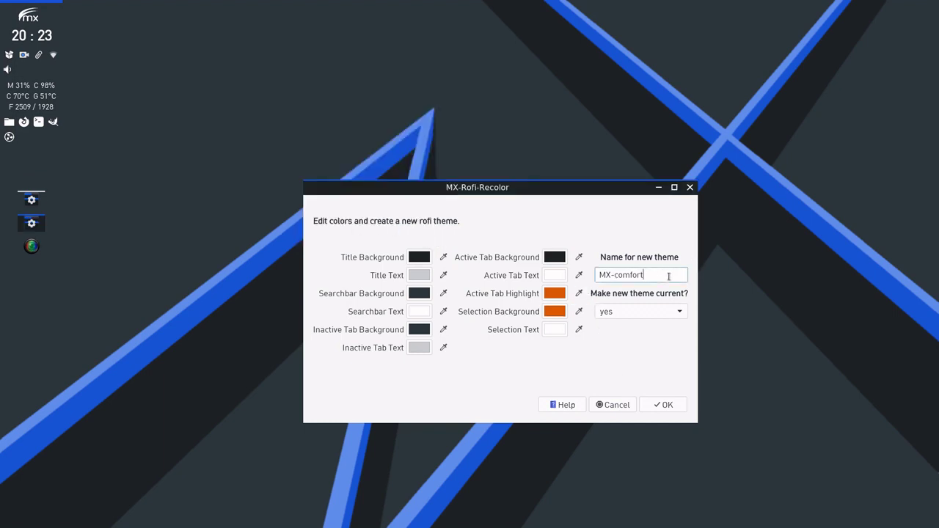
{"action": "type", "text": "-"}
{"action": "type", "text": "or"}
{"action": "type", "text": "ange"}
{"action": "left_click", "coordinate": [671, 406]}
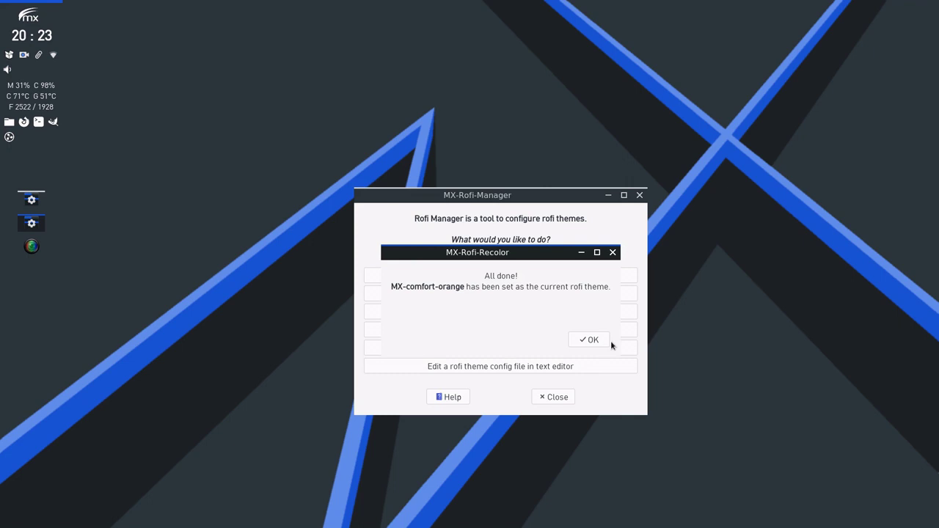
{"action": "left_click", "coordinate": [600, 340]}
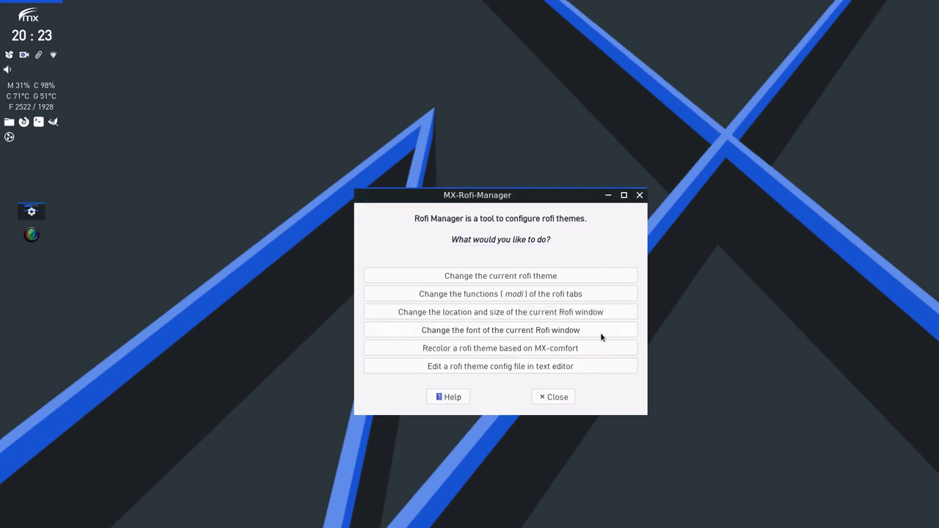
{"action": "key", "text": "super+space"}
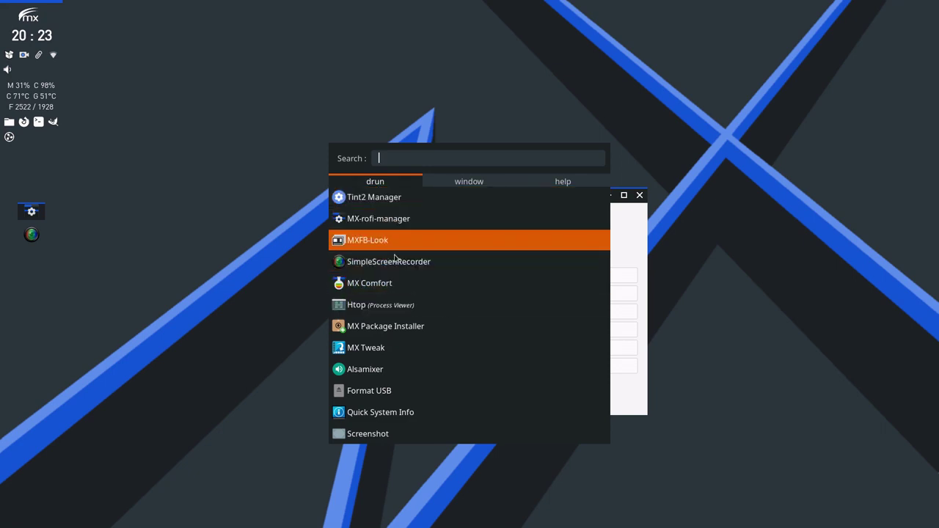
{"action": "left_click", "coordinate": [769, 269]}
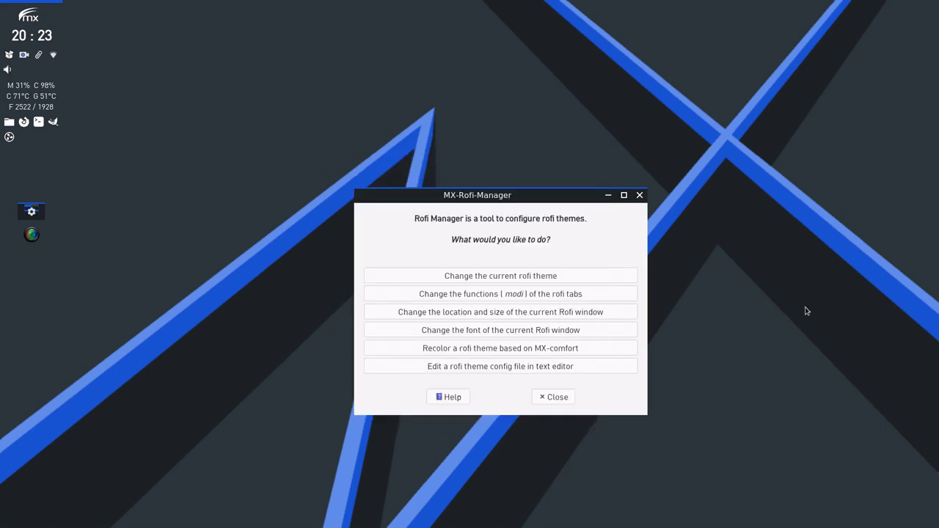
- Choose blue.rasi as the rofi theme config to edit and open its saved copy in the text editor
{"action": "left_click", "coordinate": [509, 367]}
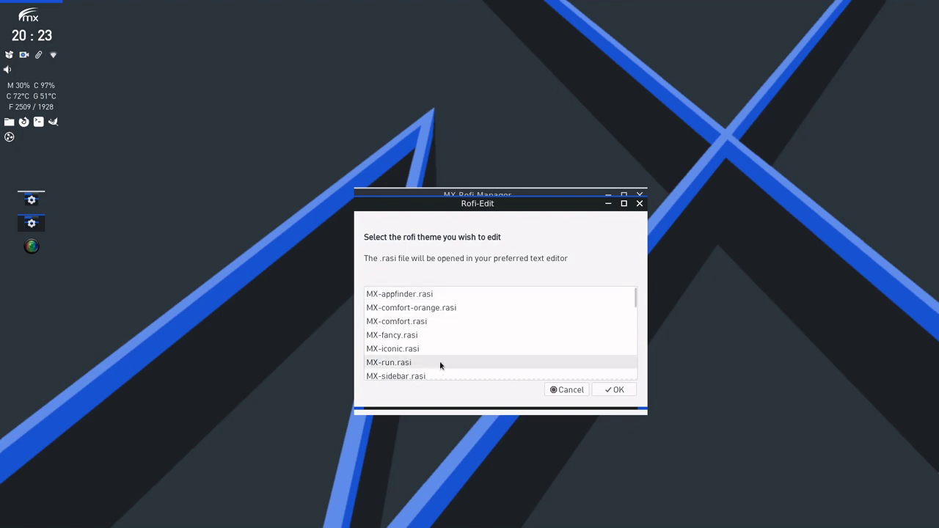
{"action": "scroll", "coordinate": [451, 350], "scroll_direction": "down", "scroll_amount": 3}
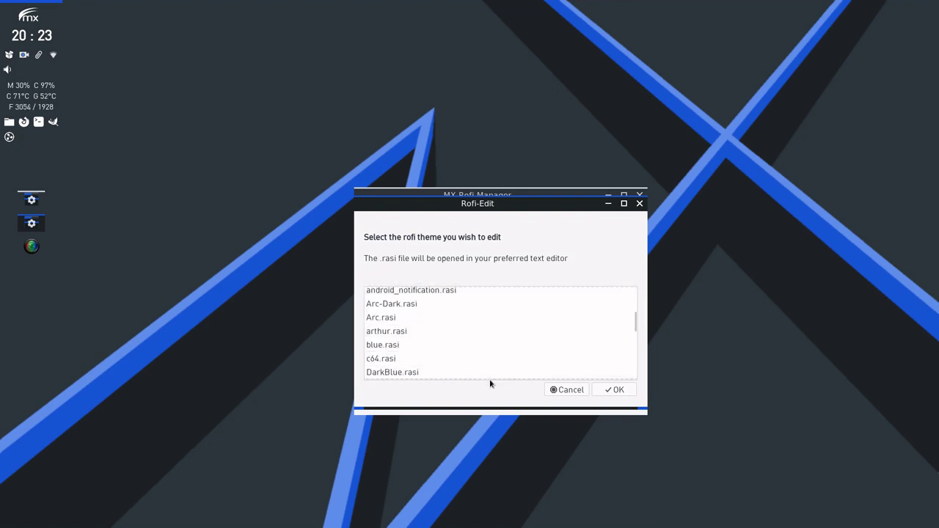
{"action": "left_click", "coordinate": [422, 344]}
{"action": "left_click", "coordinate": [614, 389]}
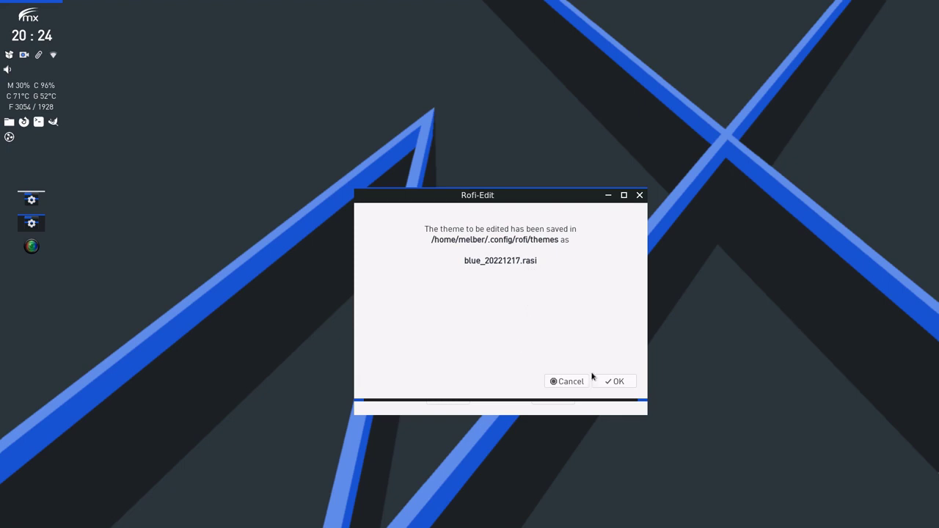
{"action": "left_click", "coordinate": [618, 382]}
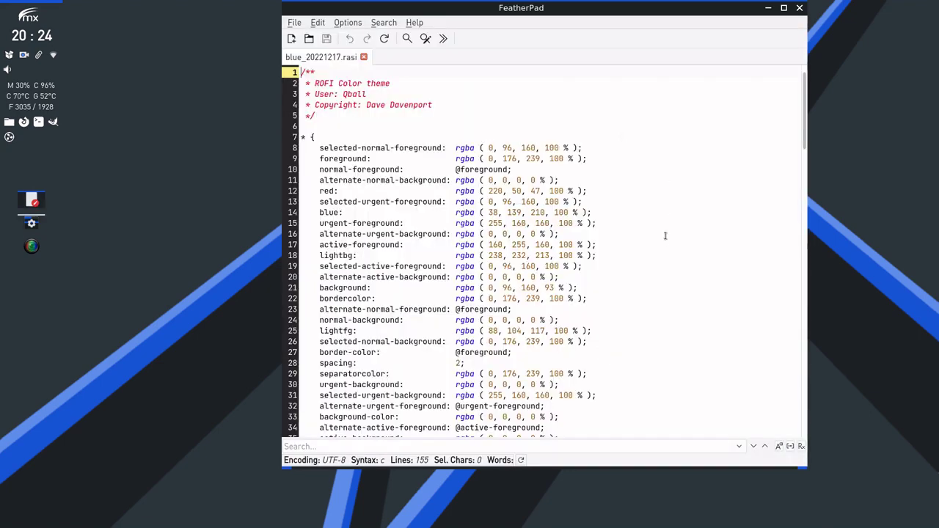
- Look through the blue theme's color, window and listview settings, and close the editor without making changes
{"action": "scroll", "coordinate": [665, 249], "scroll_direction": "down", "scroll_amount": 3}
{"action": "scroll", "coordinate": [665, 249], "scroll_direction": "down", "scroll_amount": 20}
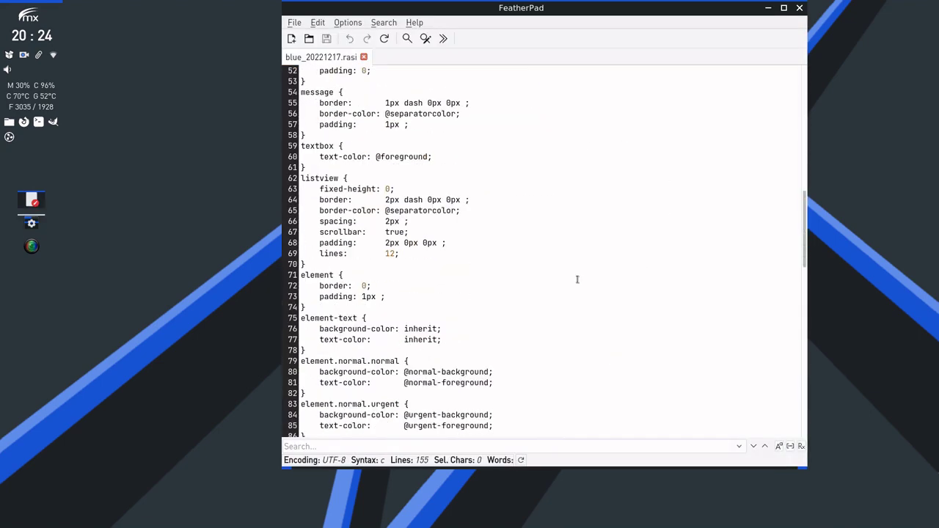
{"action": "scroll", "coordinate": [574, 286], "scroll_direction": "down", "scroll_amount": 4}
{"action": "scroll", "coordinate": [562, 286], "scroll_direction": "up", "scroll_amount": 20}
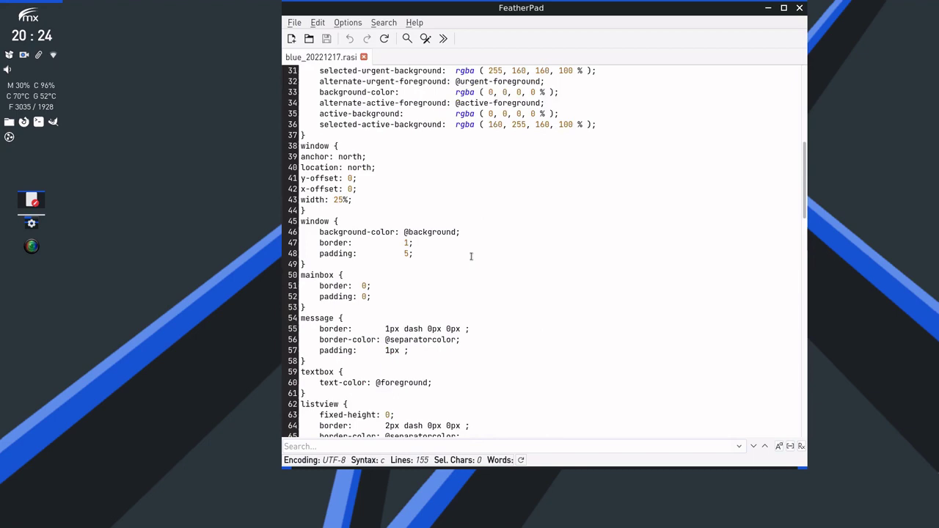
{"action": "scroll", "coordinate": [418, 315], "scroll_direction": "down", "scroll_amount": 2}
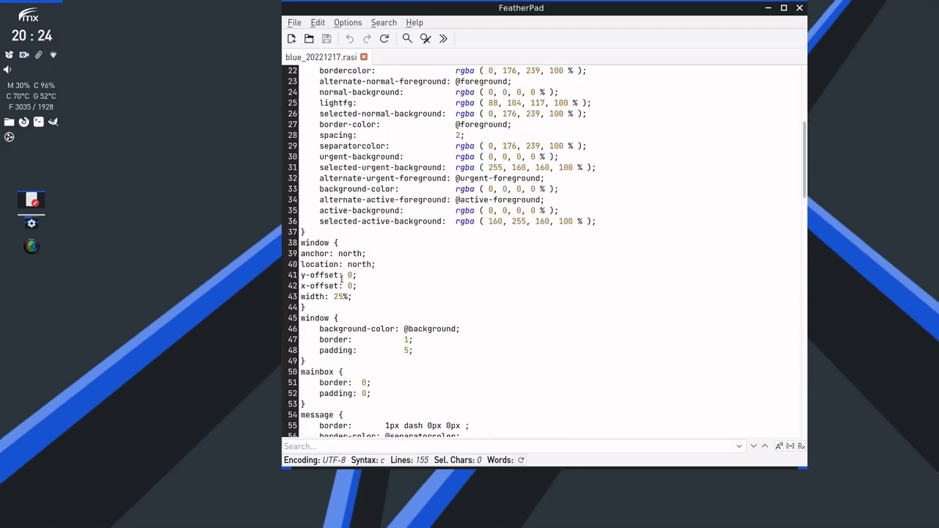
{"action": "scroll", "coordinate": [369, 357], "scroll_direction": "down", "scroll_amount": 4}
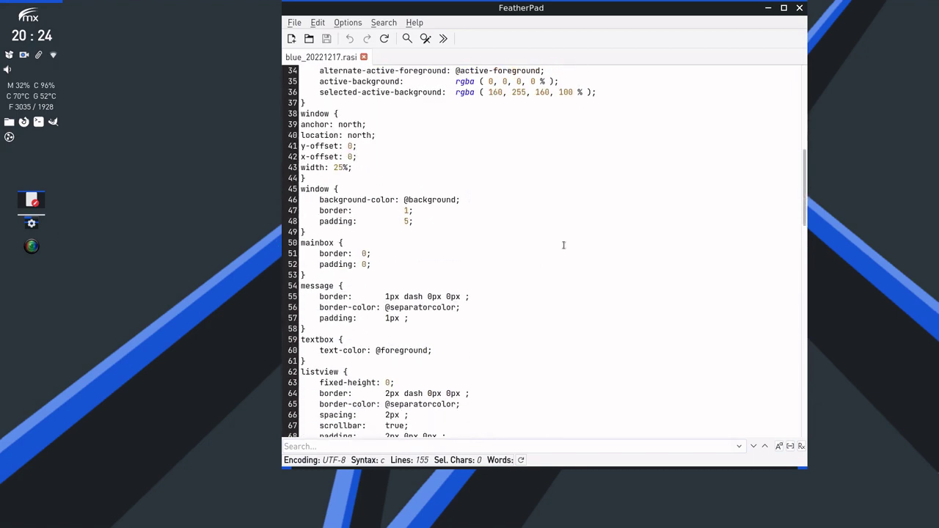
{"action": "left_click", "coordinate": [799, 9]}
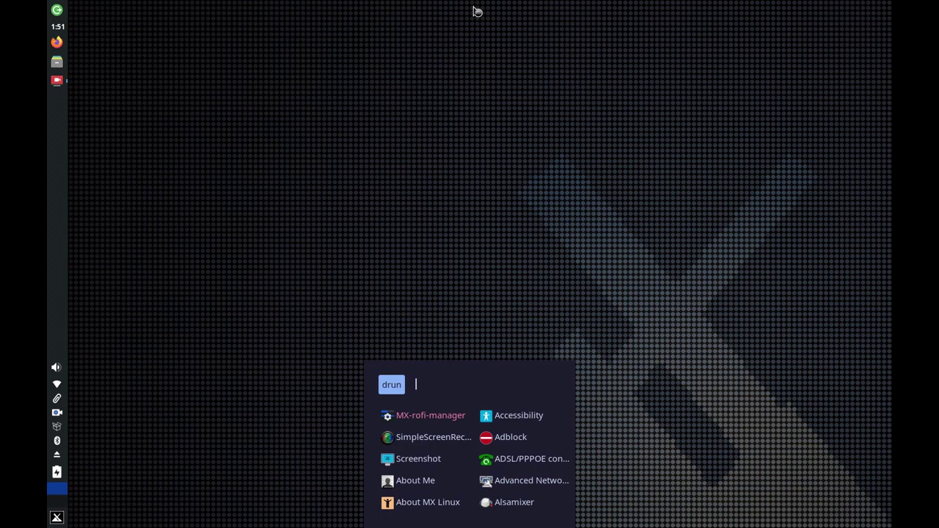
- Switch the rofi launcher to its help mode and open the calc help topic
{"action": "key", "text": "shift+Right"}
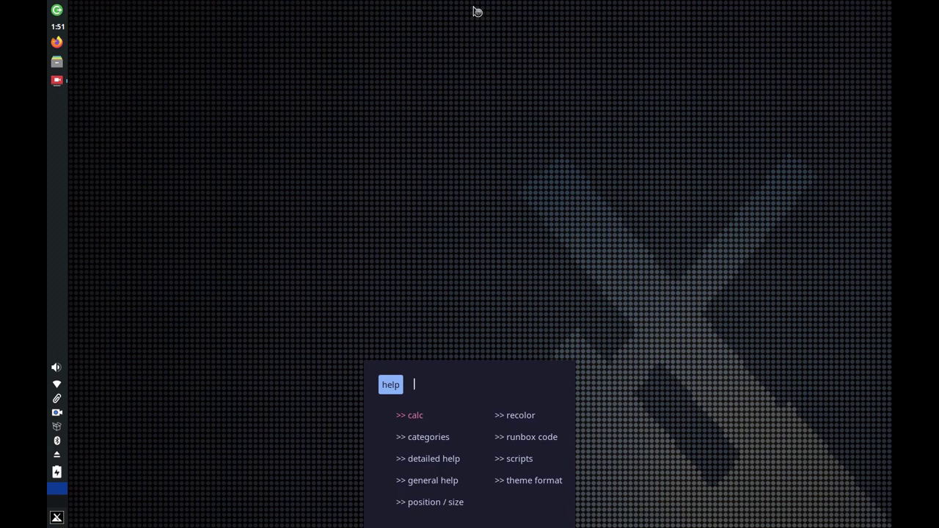
{"action": "key", "text": "Down"}
{"action": "key", "text": "Down"}
{"action": "key", "text": "Up"}
{"action": "key", "text": "Up"}
{"action": "key", "text": "Return"}
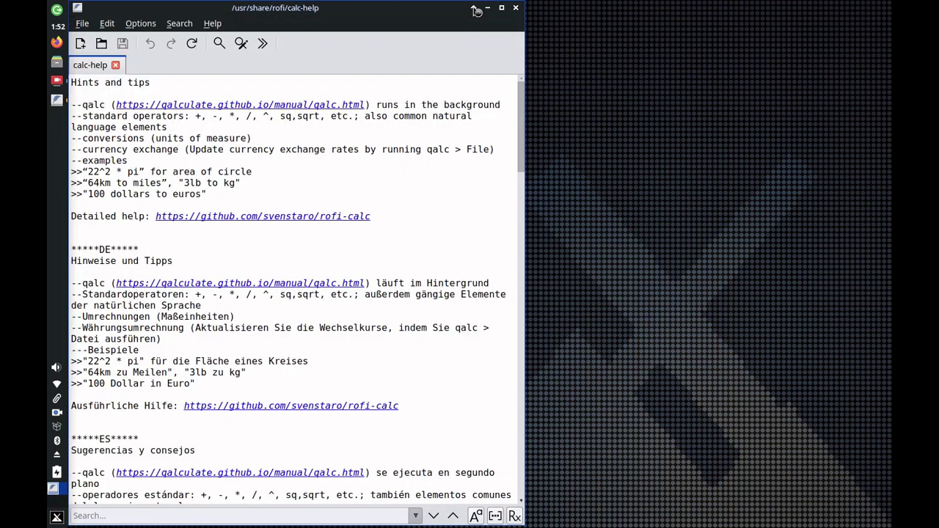